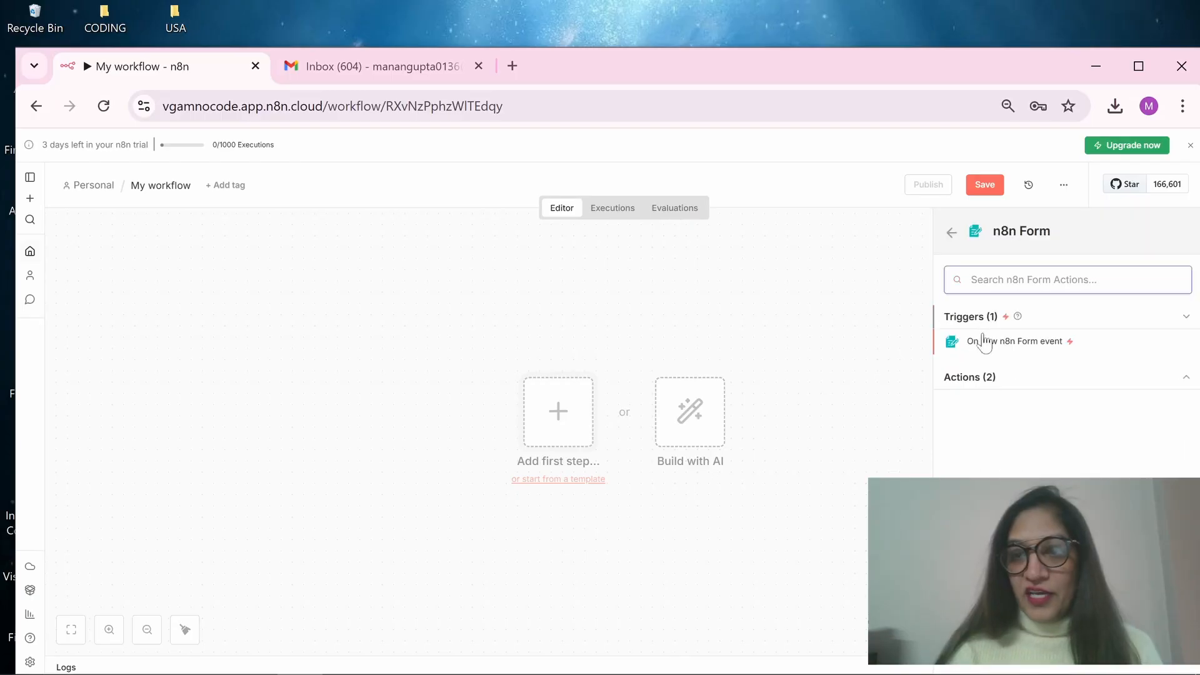
# - Add an n8n Form trigger for new form events to the workflow and set its form title to Audio
pyautogui.click(984, 344)
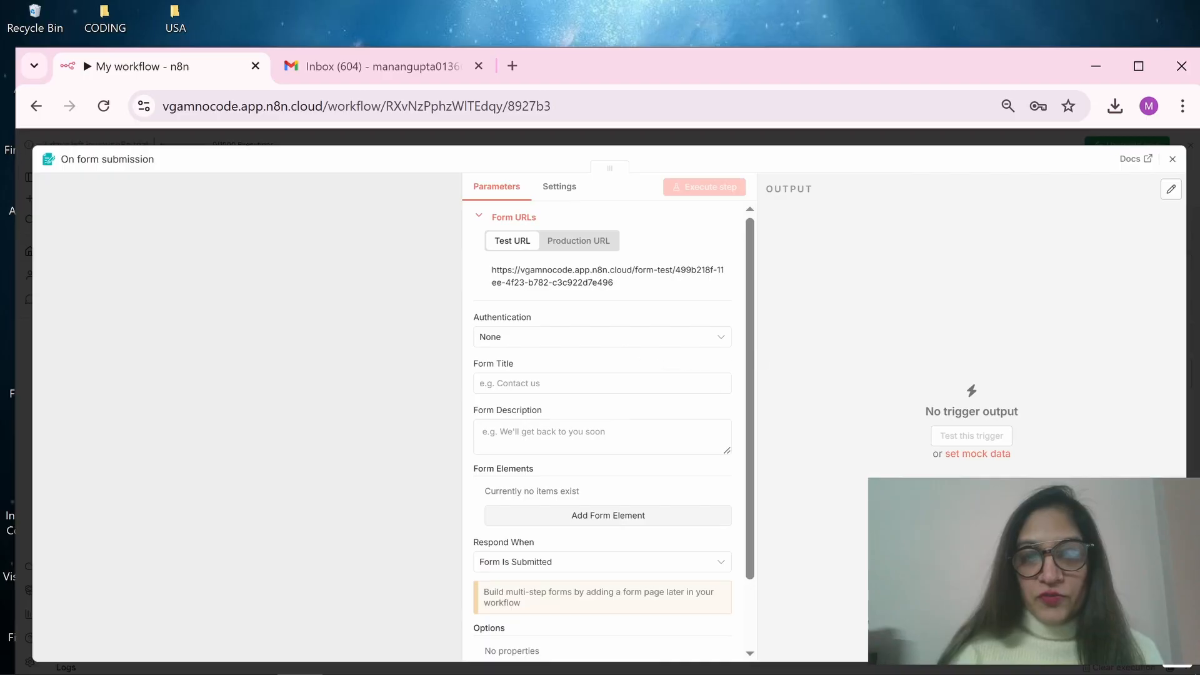
pyautogui.click(625, 383)
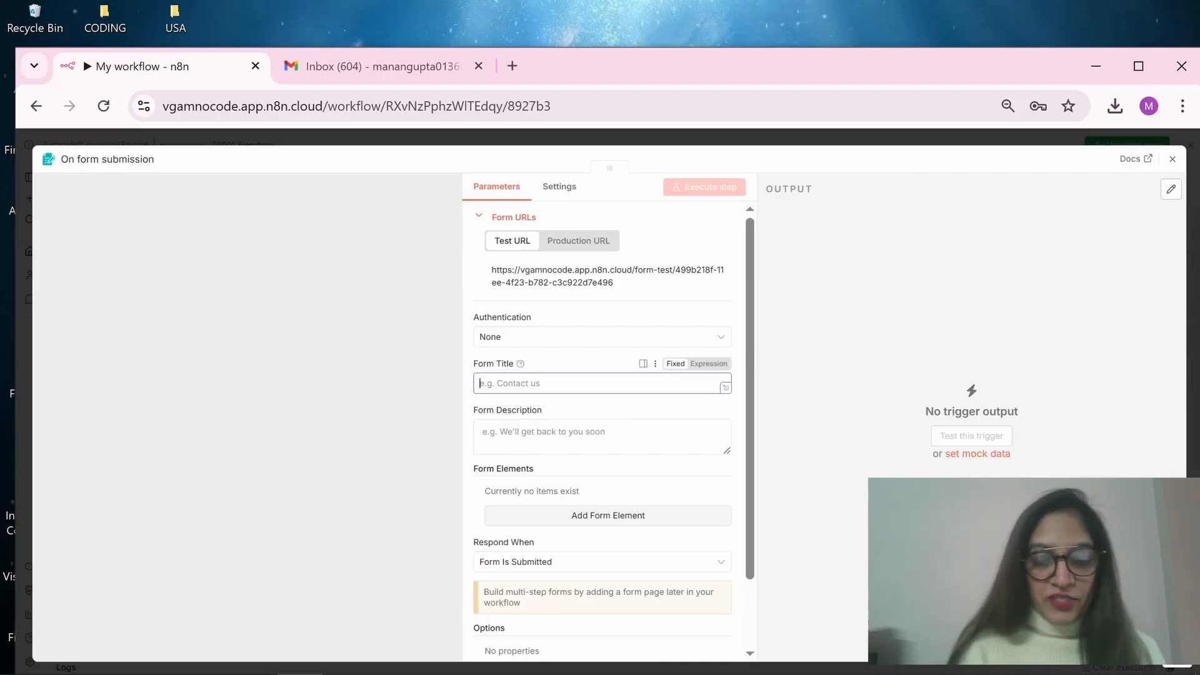
pyautogui.write('Aud')
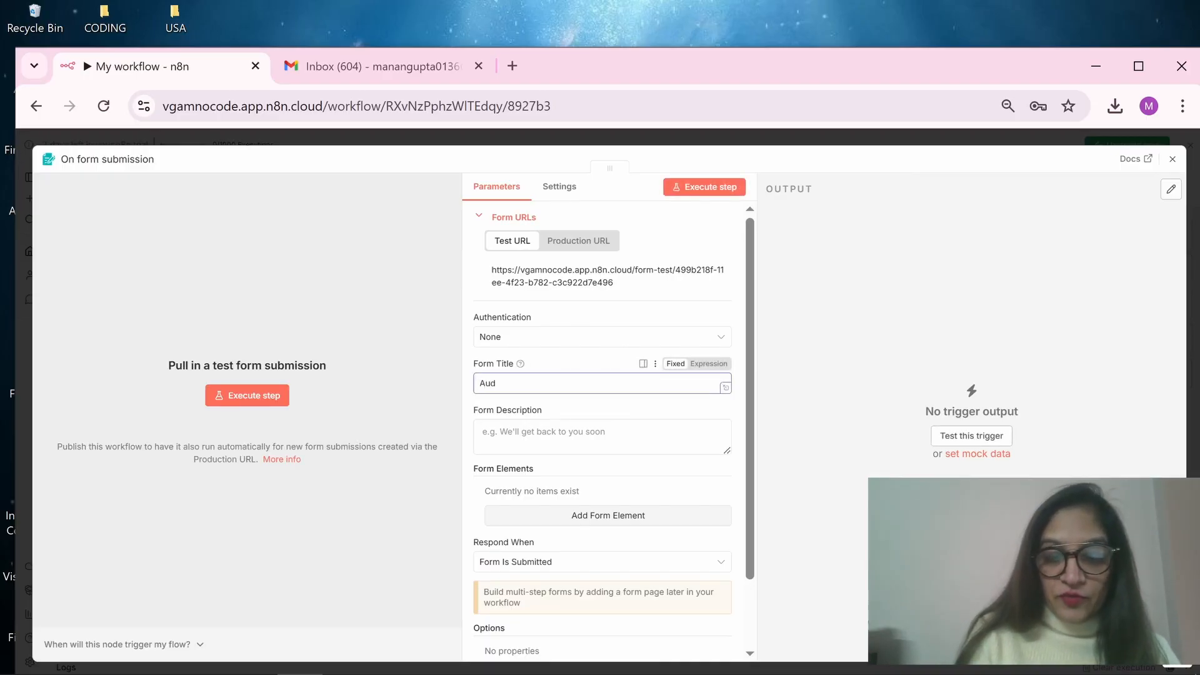
pyautogui.write('io')
# - Add a form element with the field name File and the label Text File
pyautogui.scroll(-2, 608, 446)
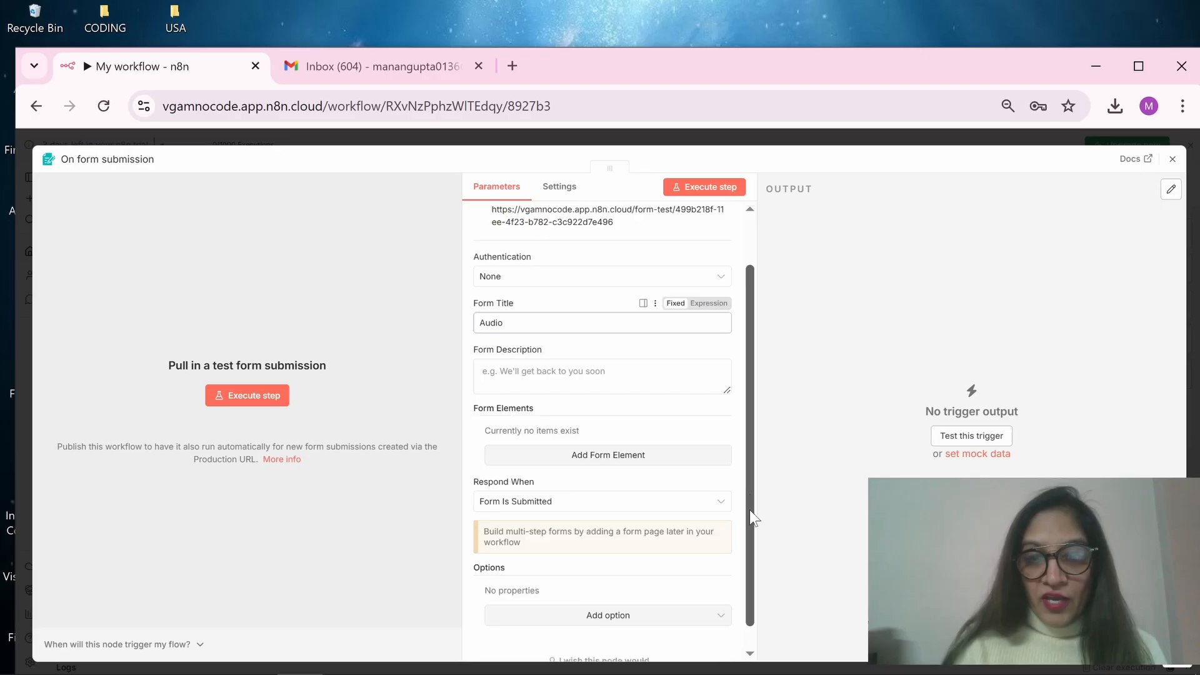
pyautogui.click(608, 446)
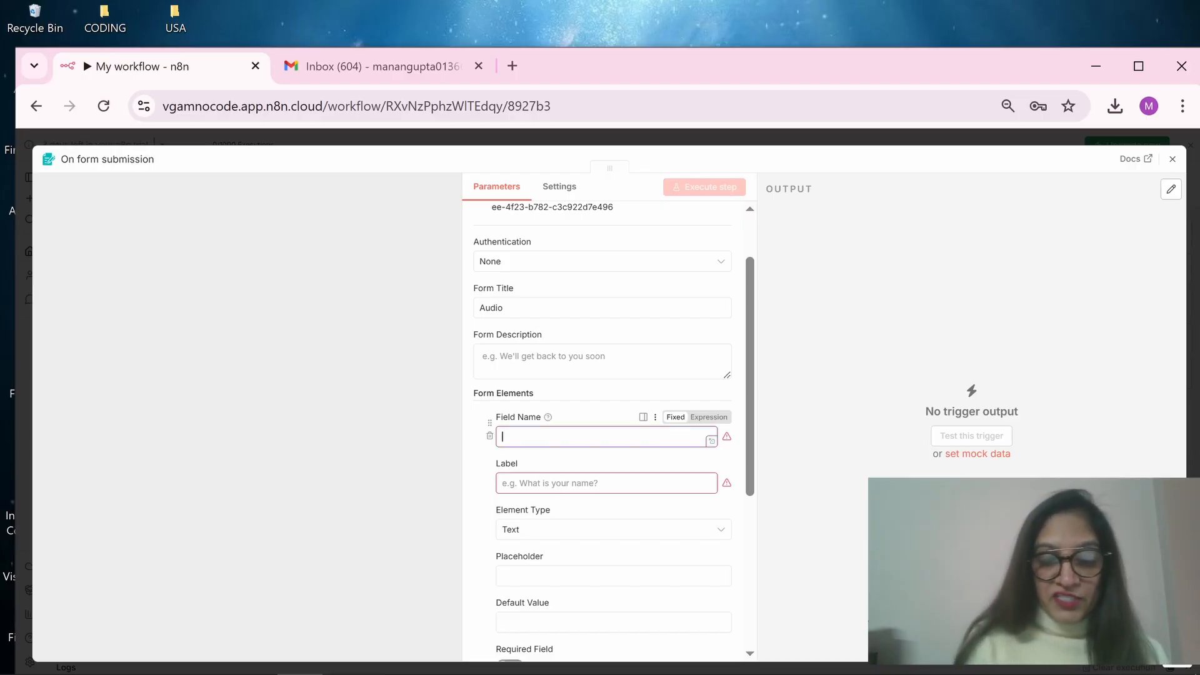
pyautogui.write('File')
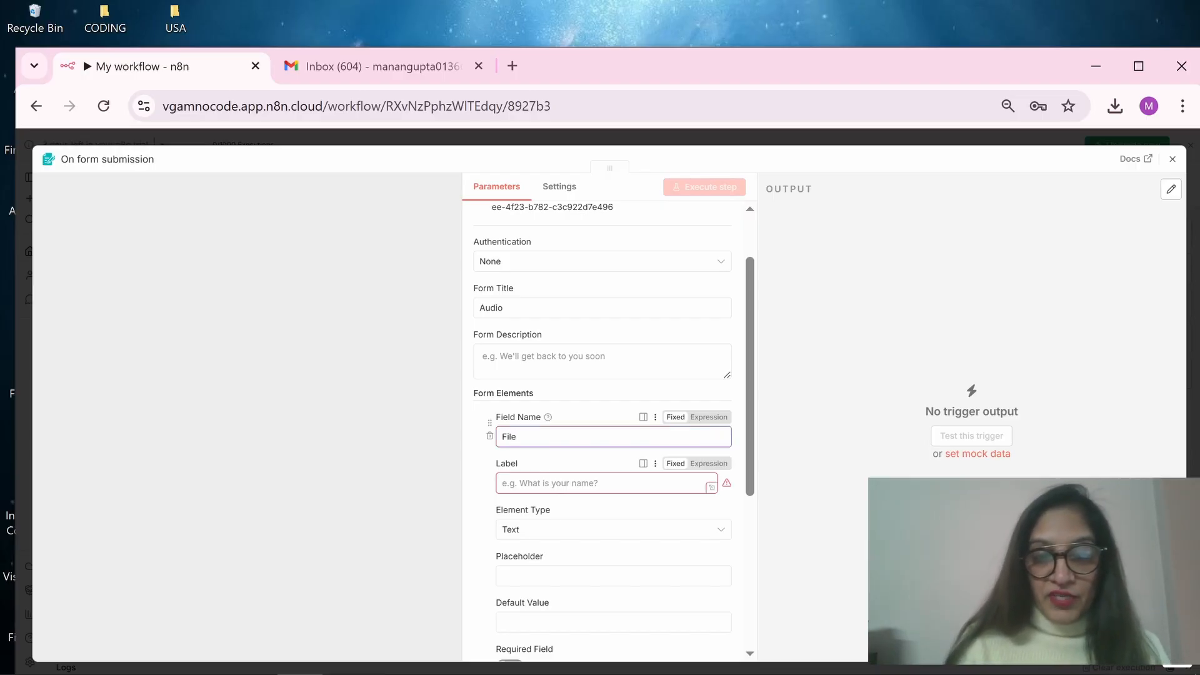
pyautogui.click(606, 483)
pyautogui.write('Te')
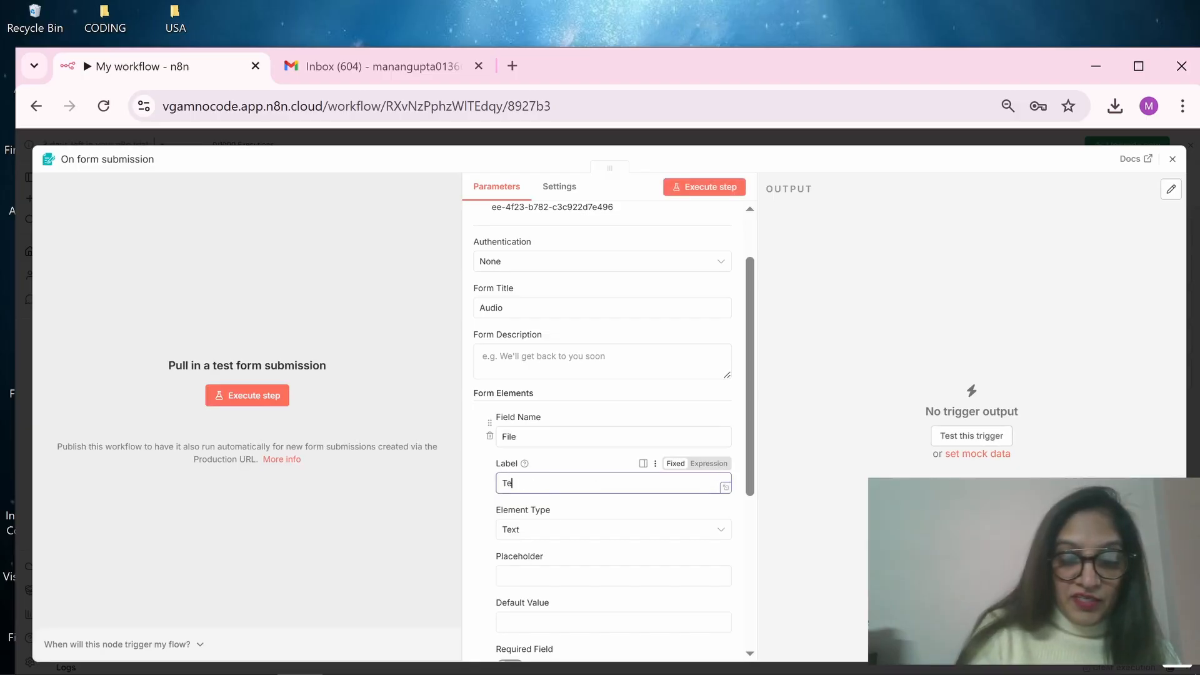
pyautogui.write('xt File')
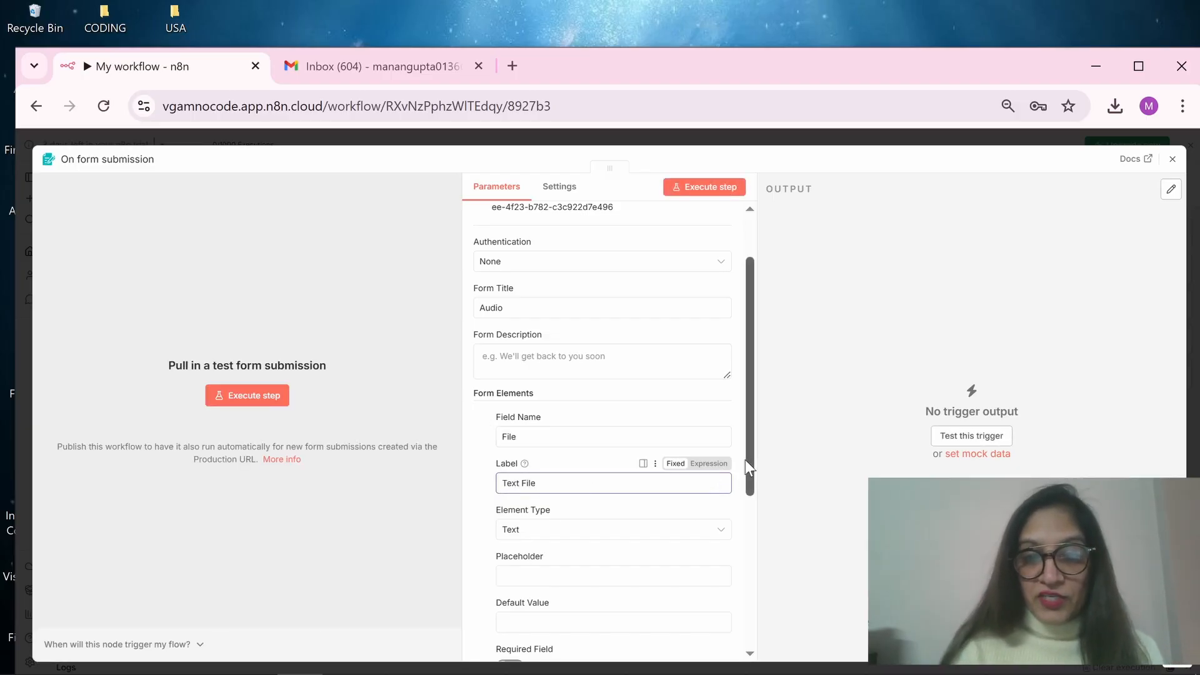
# - Set the form element's type to File and make it a required field
pyautogui.scroll(-1, 752, 484)
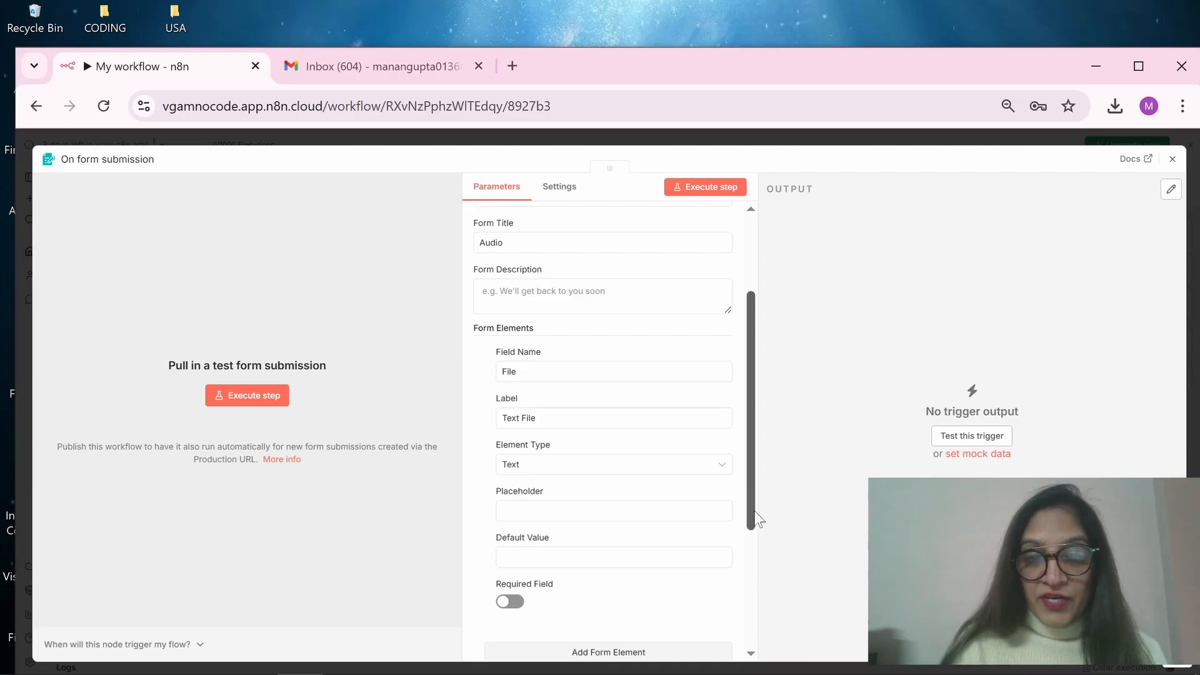
pyautogui.click(712, 468)
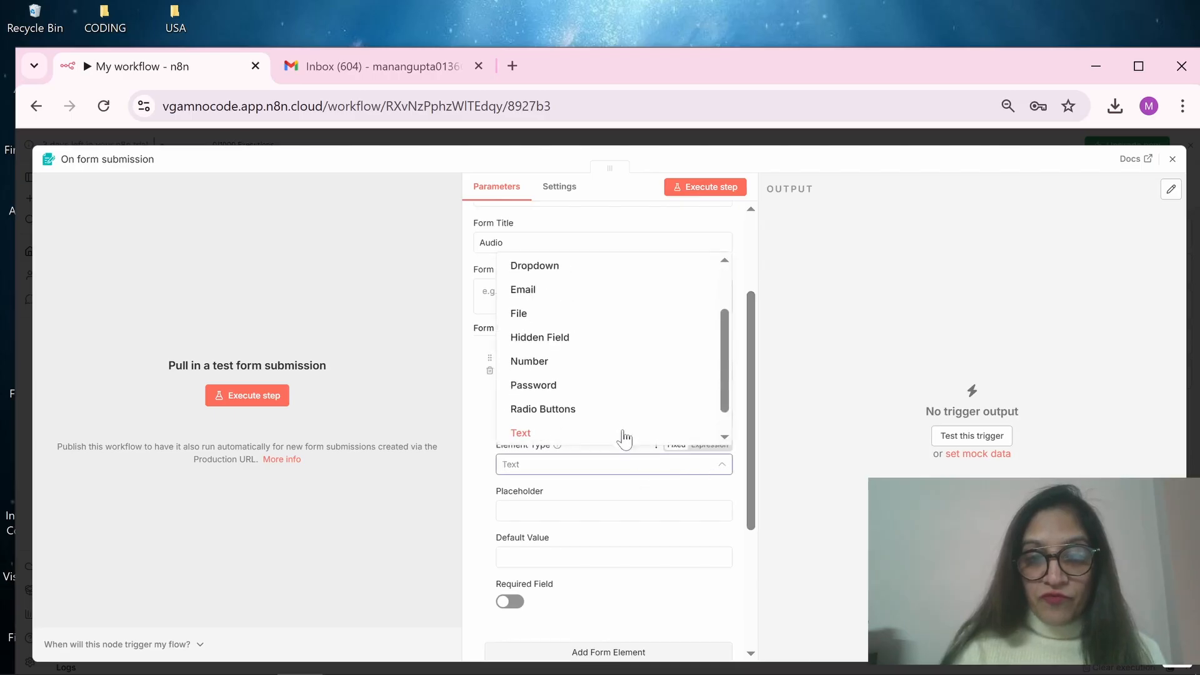
pyautogui.click(522, 316)
pyautogui.click(510, 508)
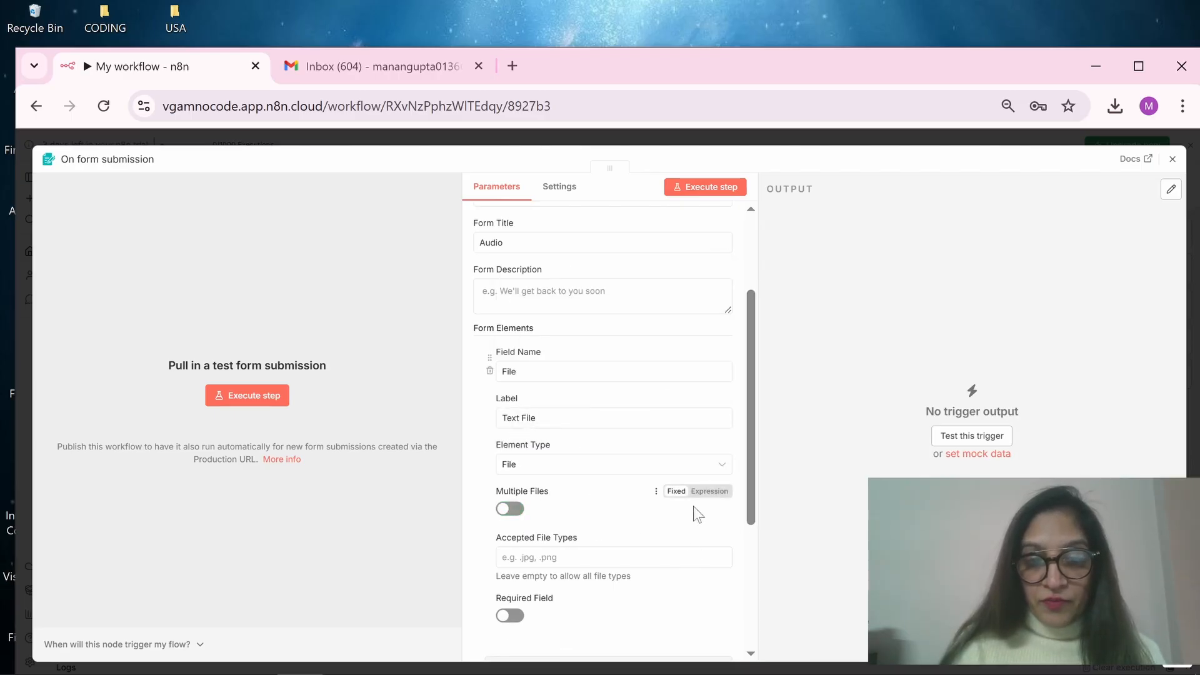
pyautogui.scroll(-1, 750, 475)
pyautogui.scroll(-3, 754, 490)
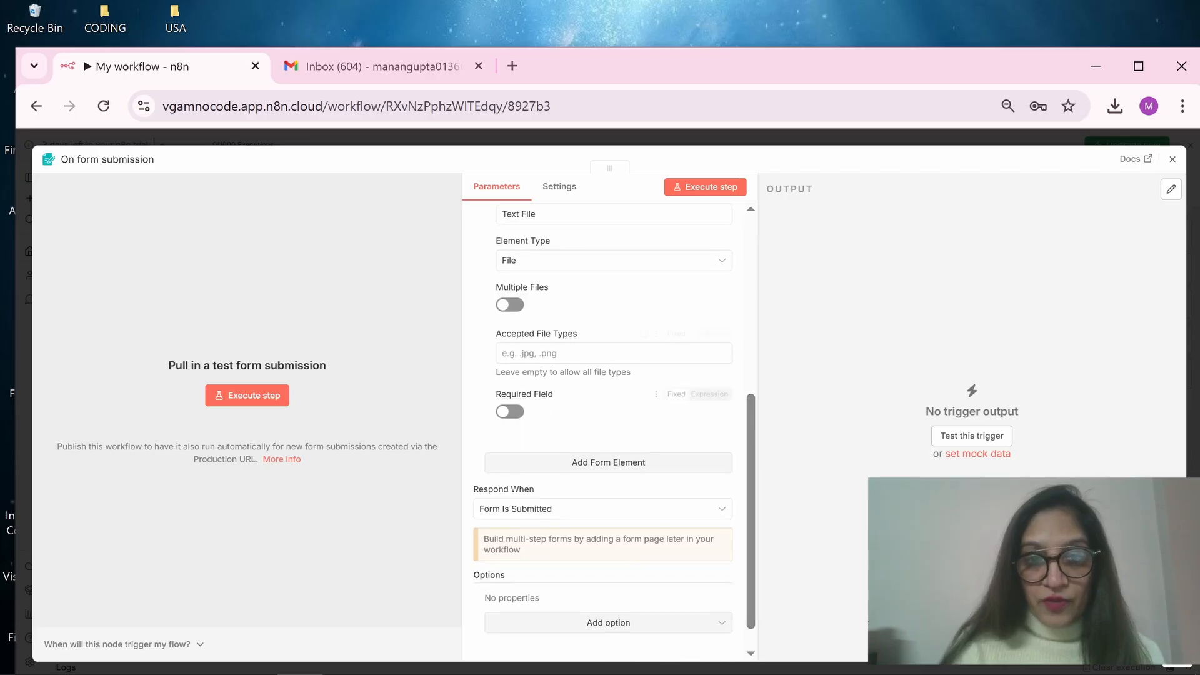
pyautogui.click(513, 413)
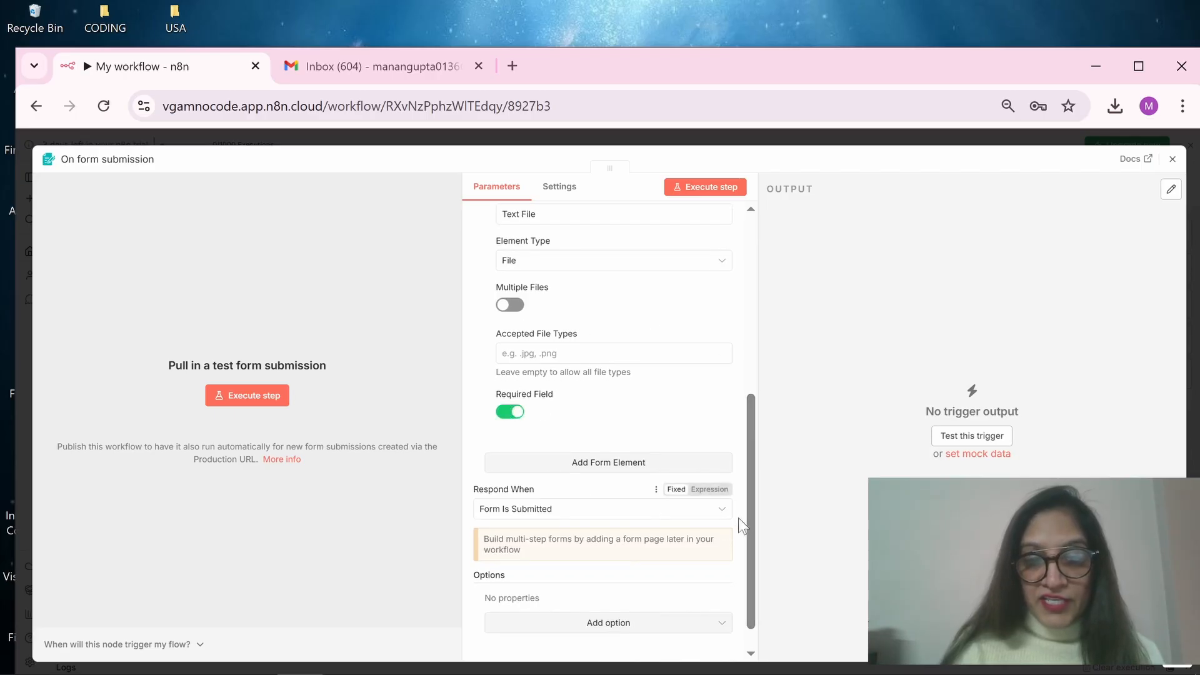
# - Execute the form trigger, submit geeta.txt through the test form, and return to the workflow canvas
pyautogui.scroll(-1, 747, 502)
pyautogui.scroll(8, 747, 515)
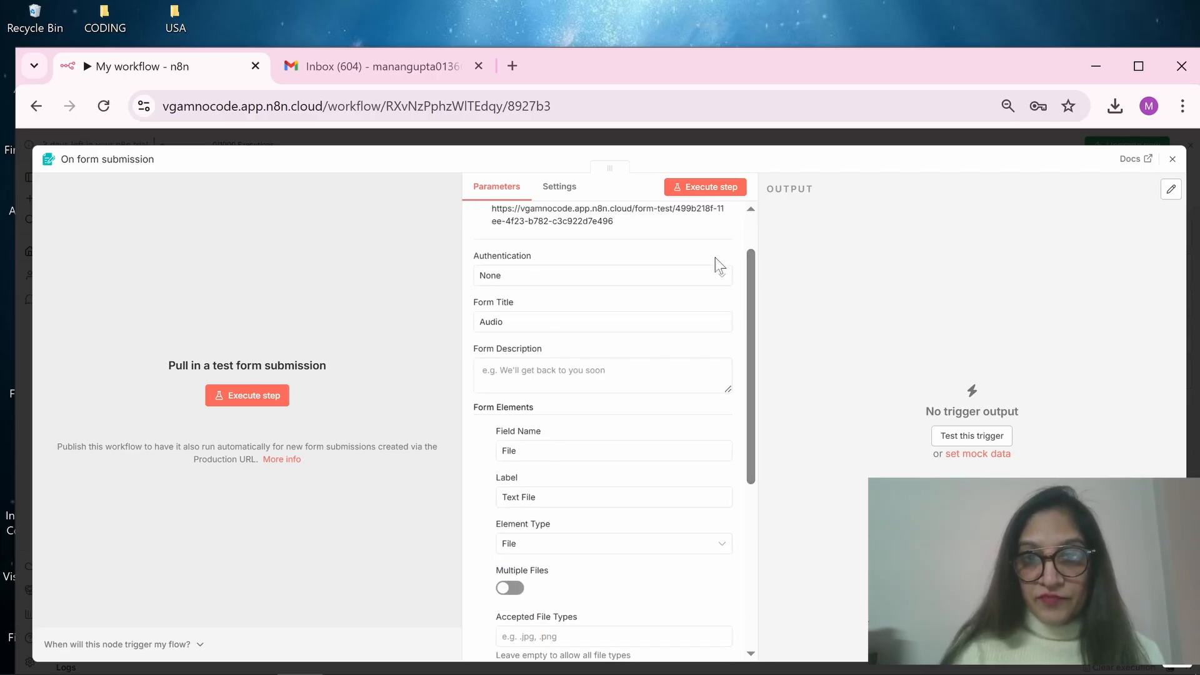
pyautogui.click(705, 186)
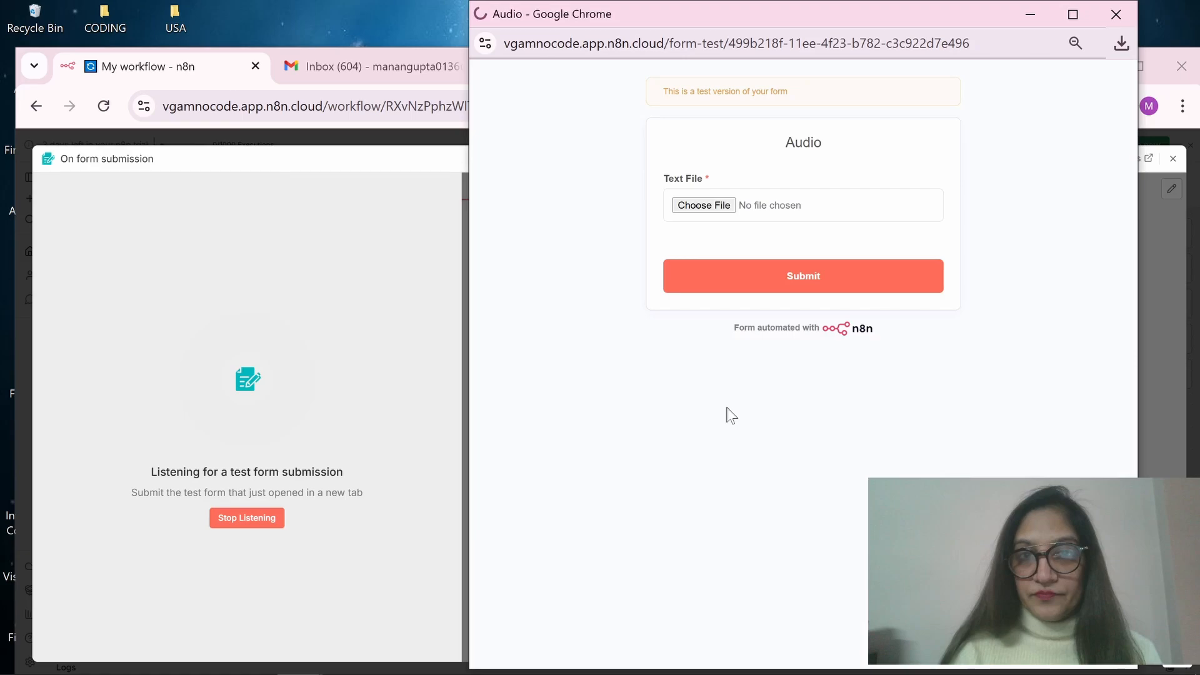
pyautogui.click(712, 211)
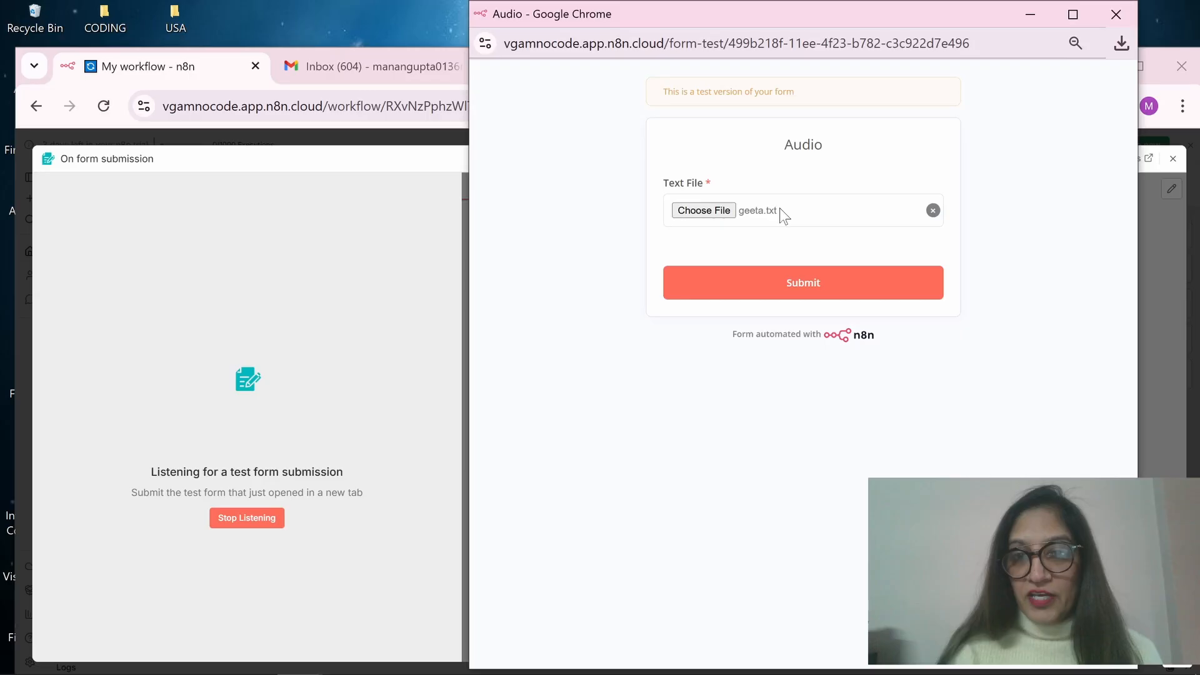
pyautogui.click(767, 282)
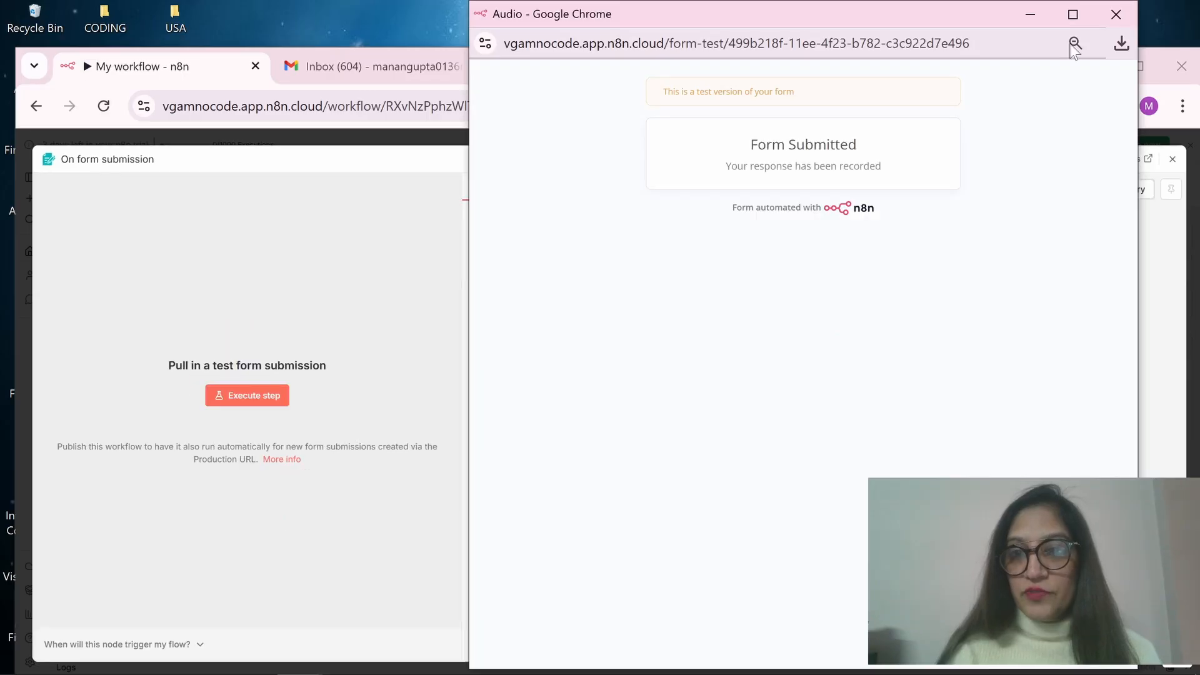
pyautogui.click(1109, 14)
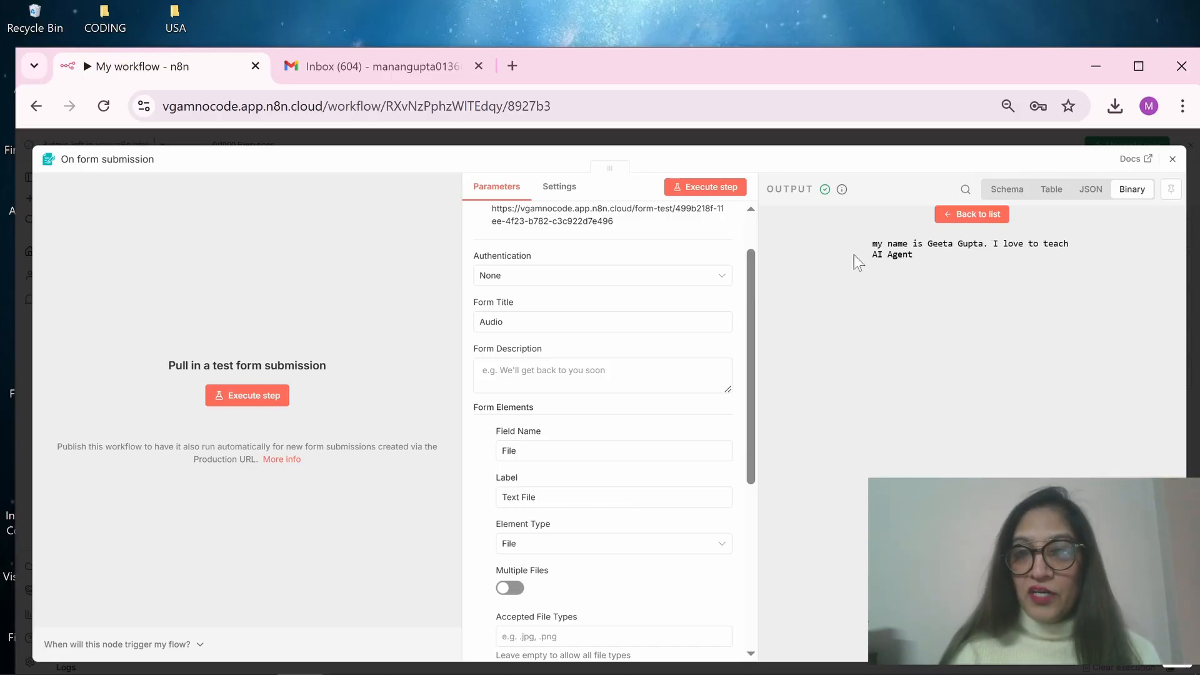
pyautogui.click(709, 139)
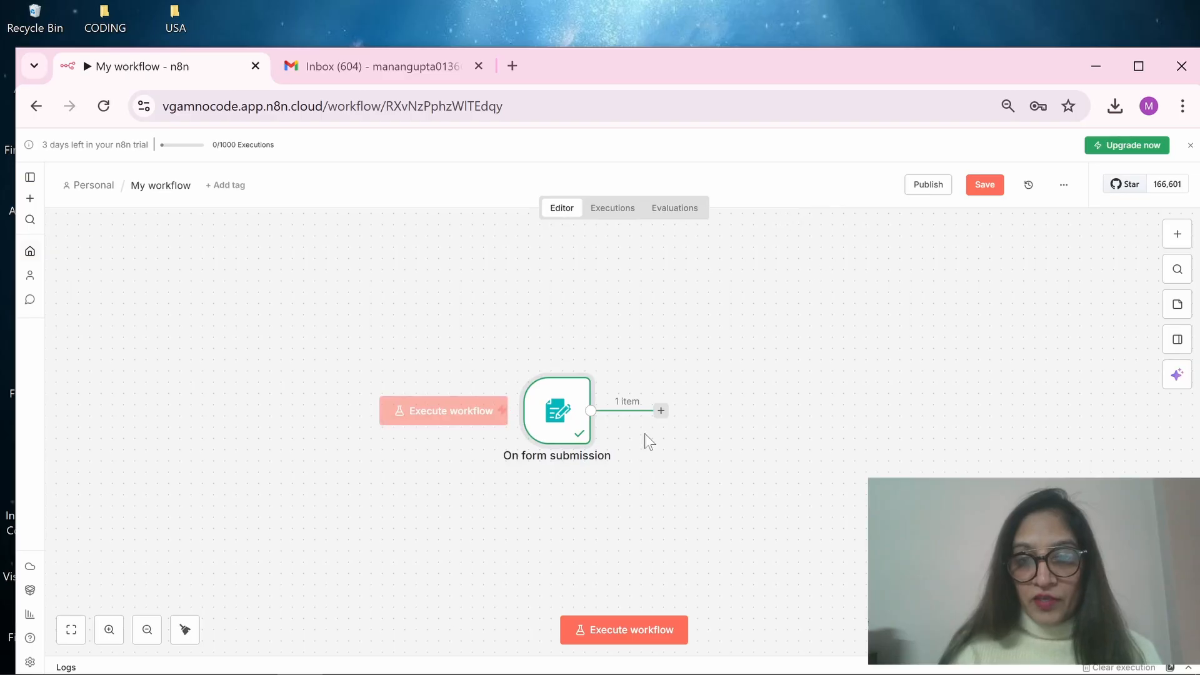
# - Add an OpenAI Generate Audio node after the form trigger, using the OpenAi account credential
pyautogui.click(661, 411)
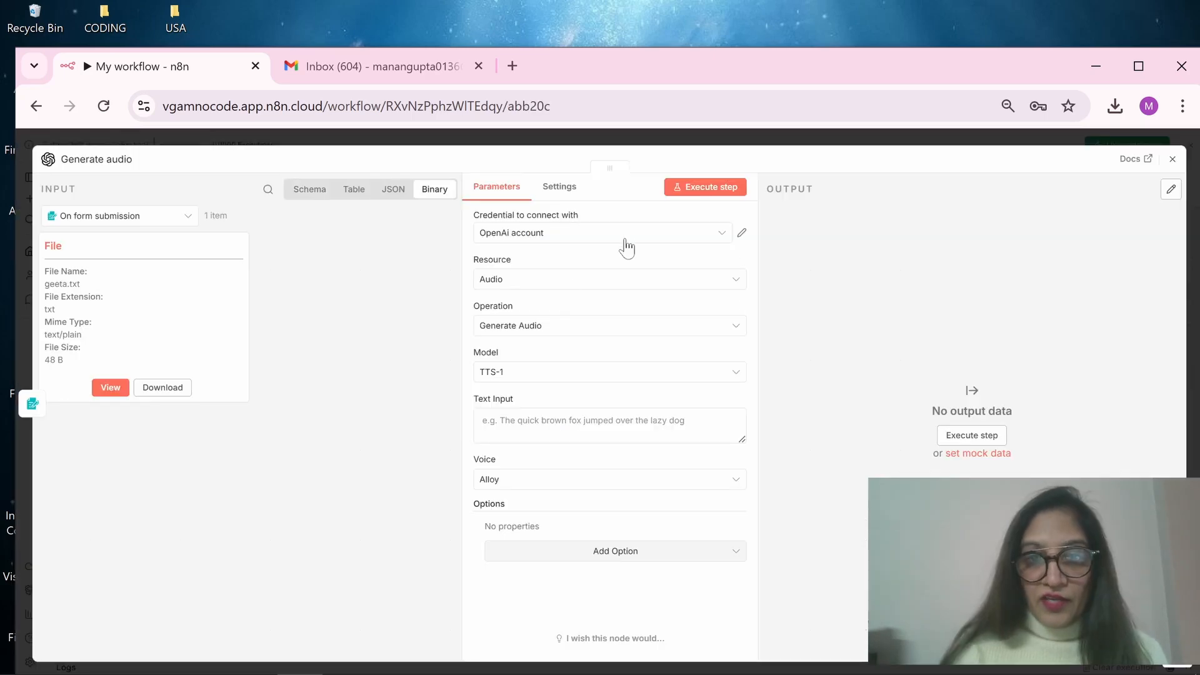
pyautogui.click(626, 237)
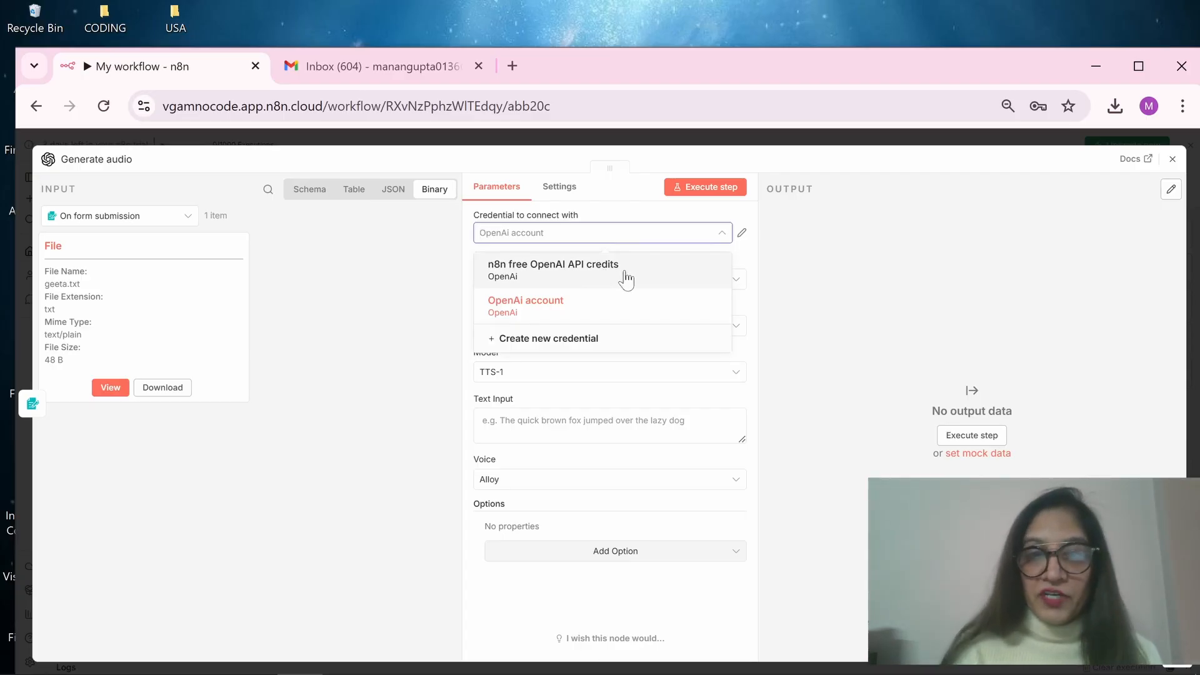
pyautogui.click(552, 306)
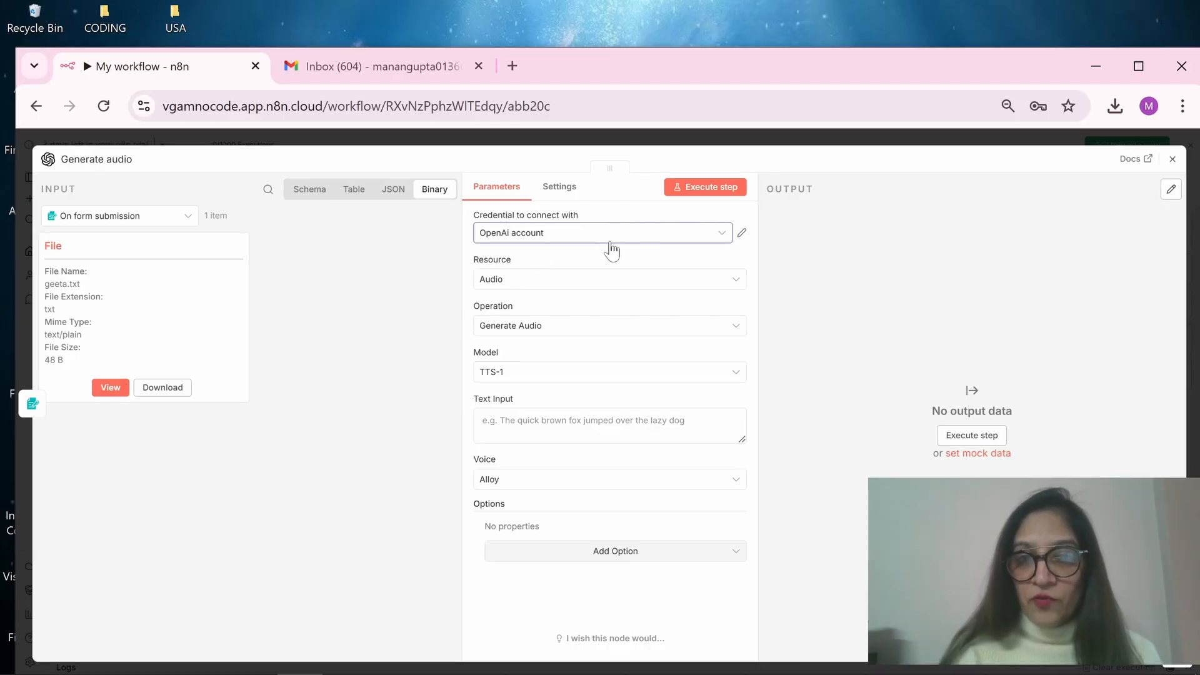
# - Create and save a new OpenAI credential for the Generate audio node using the API key
pyautogui.click(666, 233)
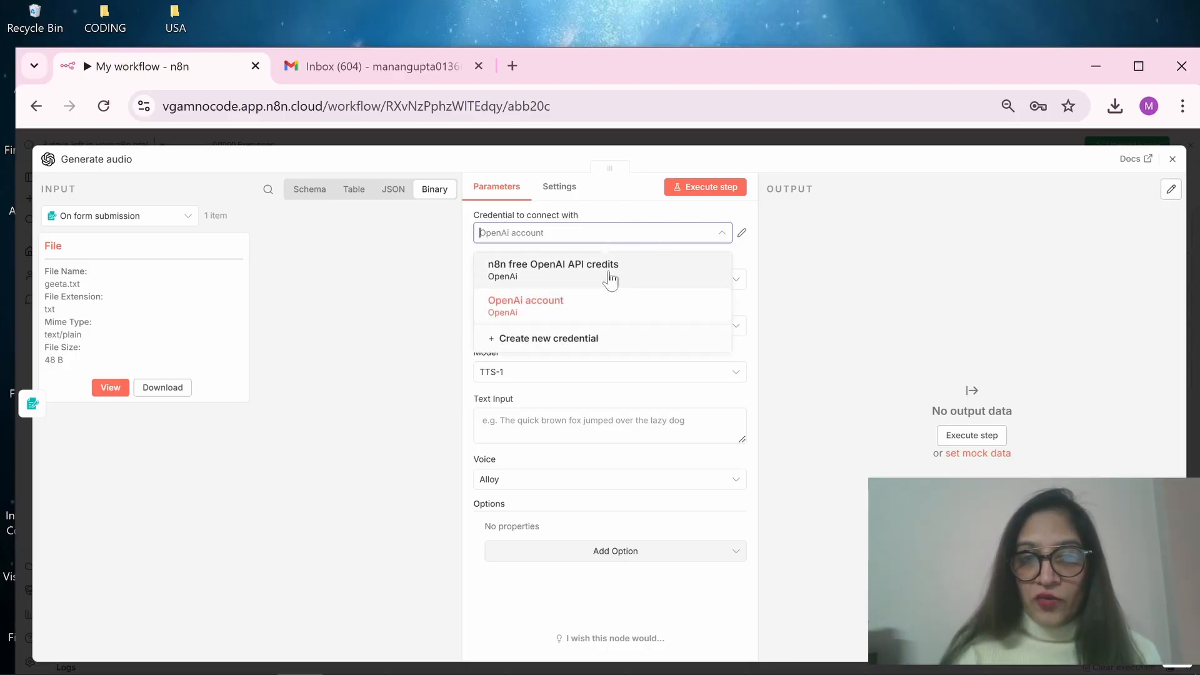
pyautogui.click(544, 338)
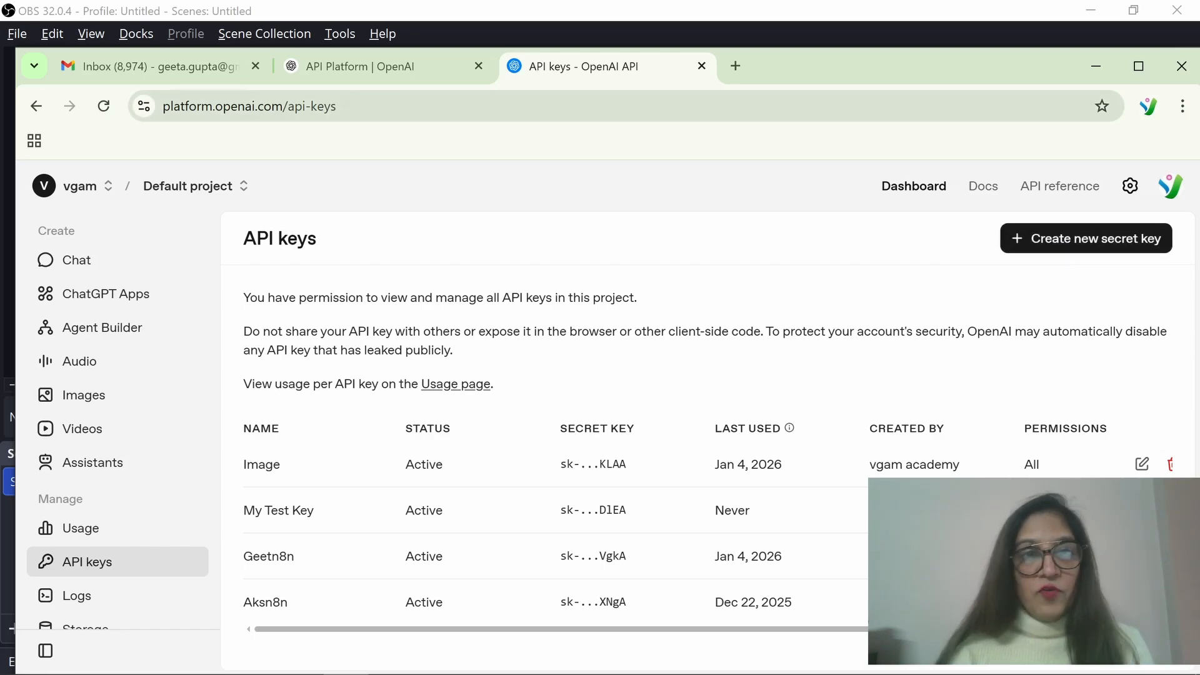
pyautogui.hotkey('alt', 'Tab')
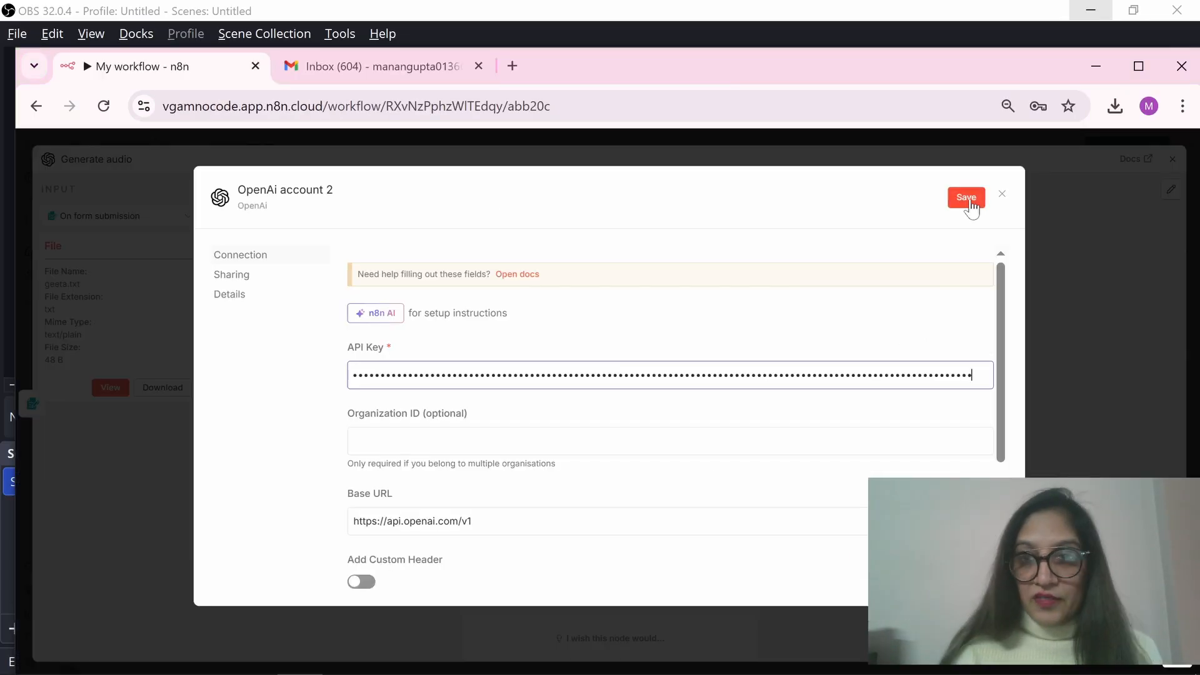
pyautogui.click(969, 199)
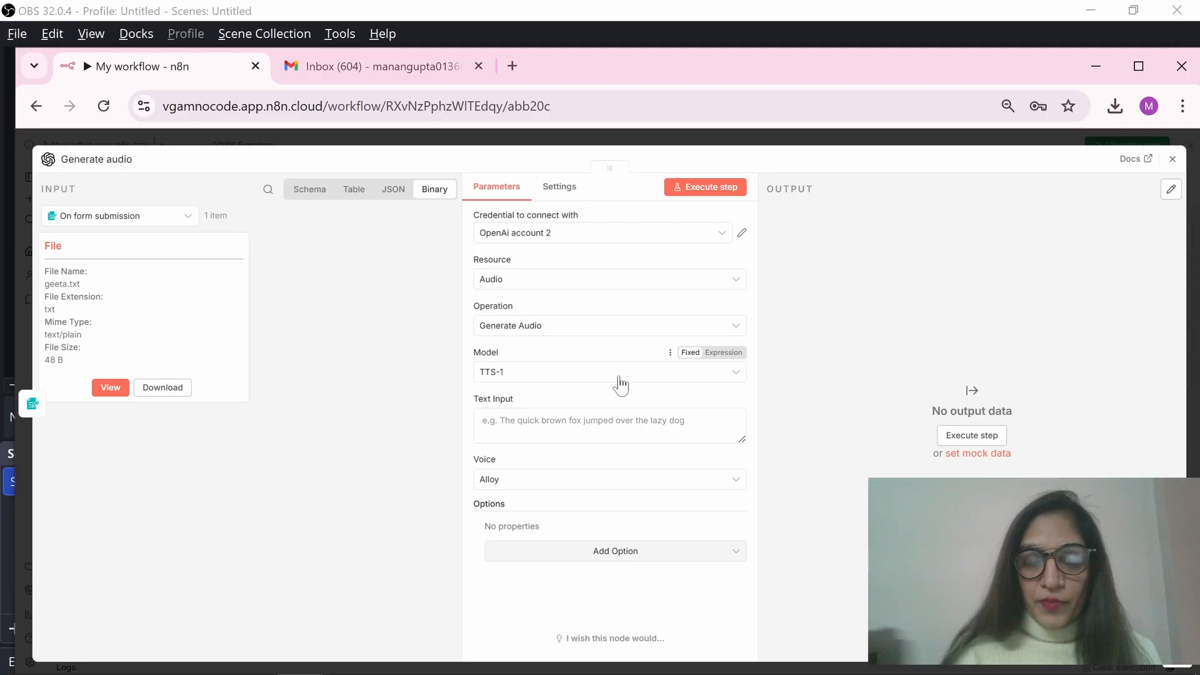
pyautogui.click(600, 423)
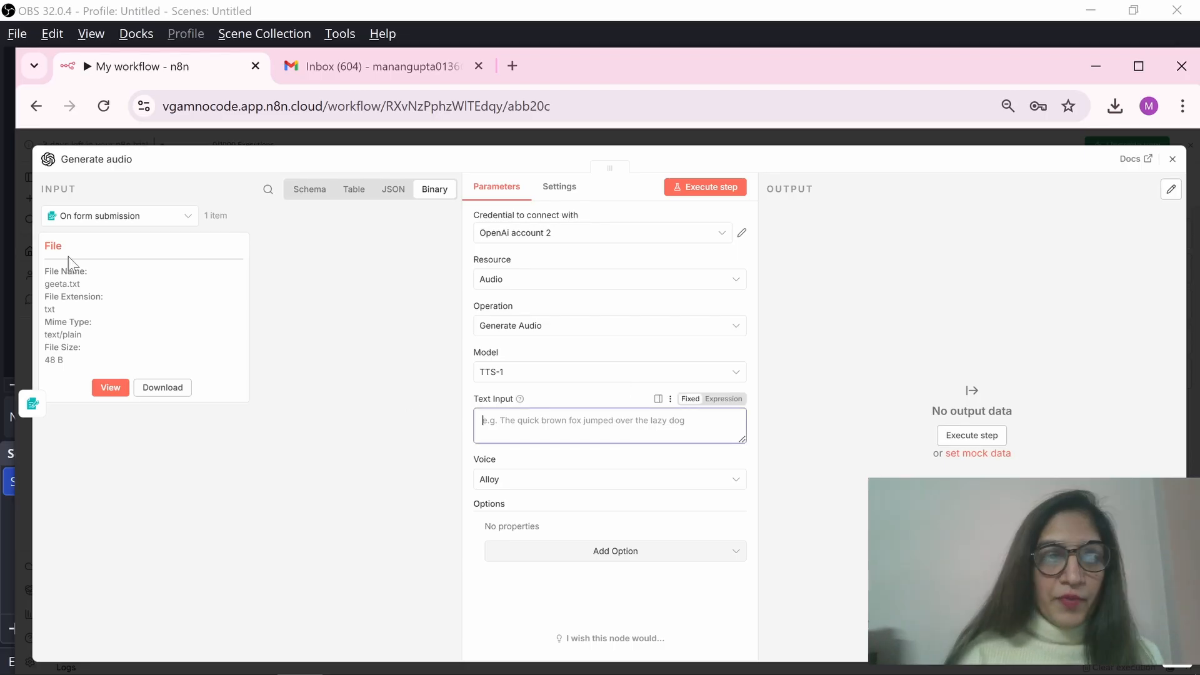
pyautogui.moveTo(65, 250); pyautogui.dragTo(35, 254)
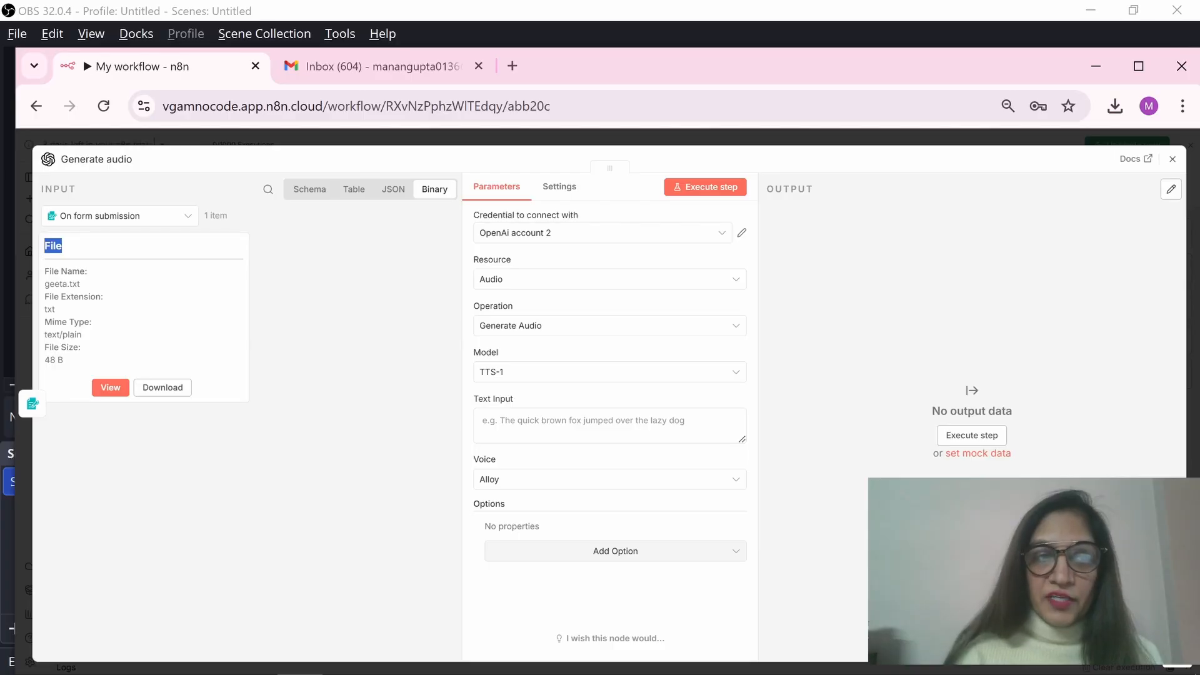
pyautogui.click(191, 322)
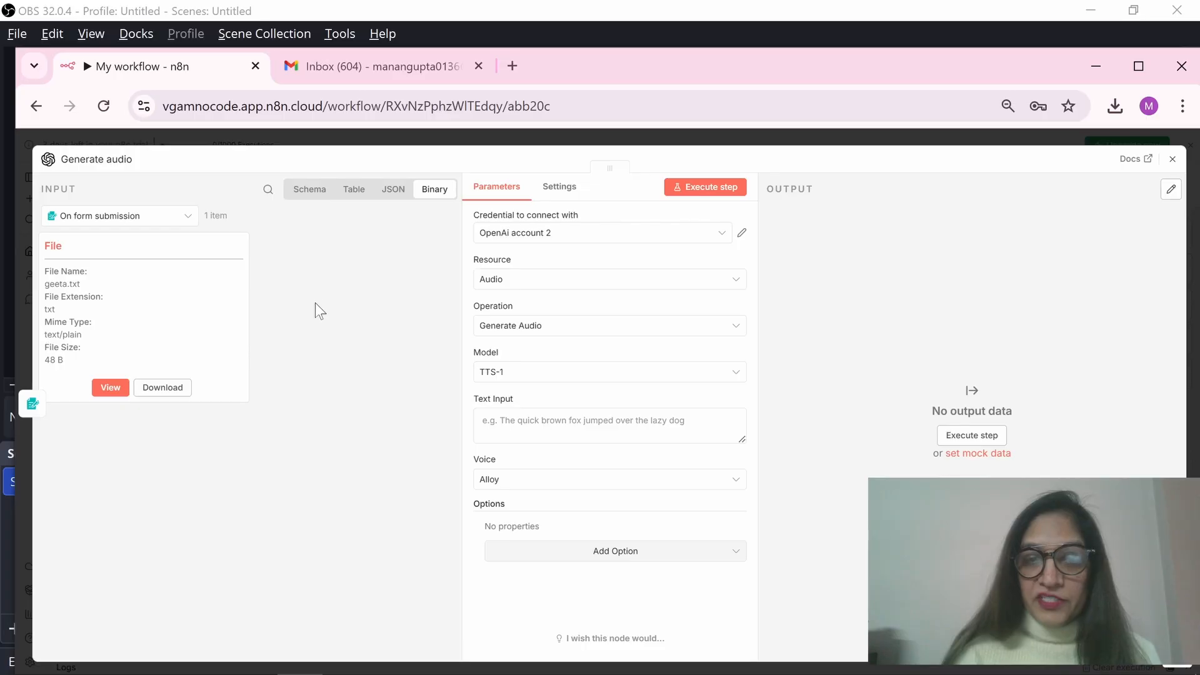
# - Insert an Extract From Text File node between the form trigger and the Generate audio node
pyautogui.click(567, 148)
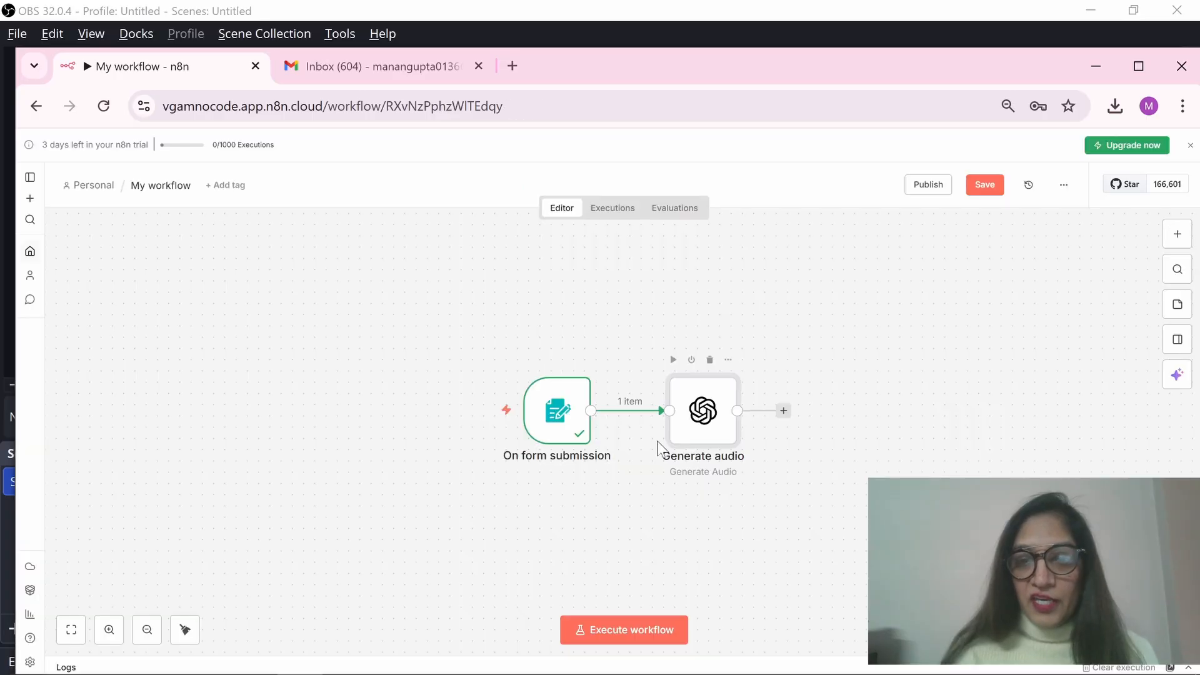
pyautogui.click(618, 410)
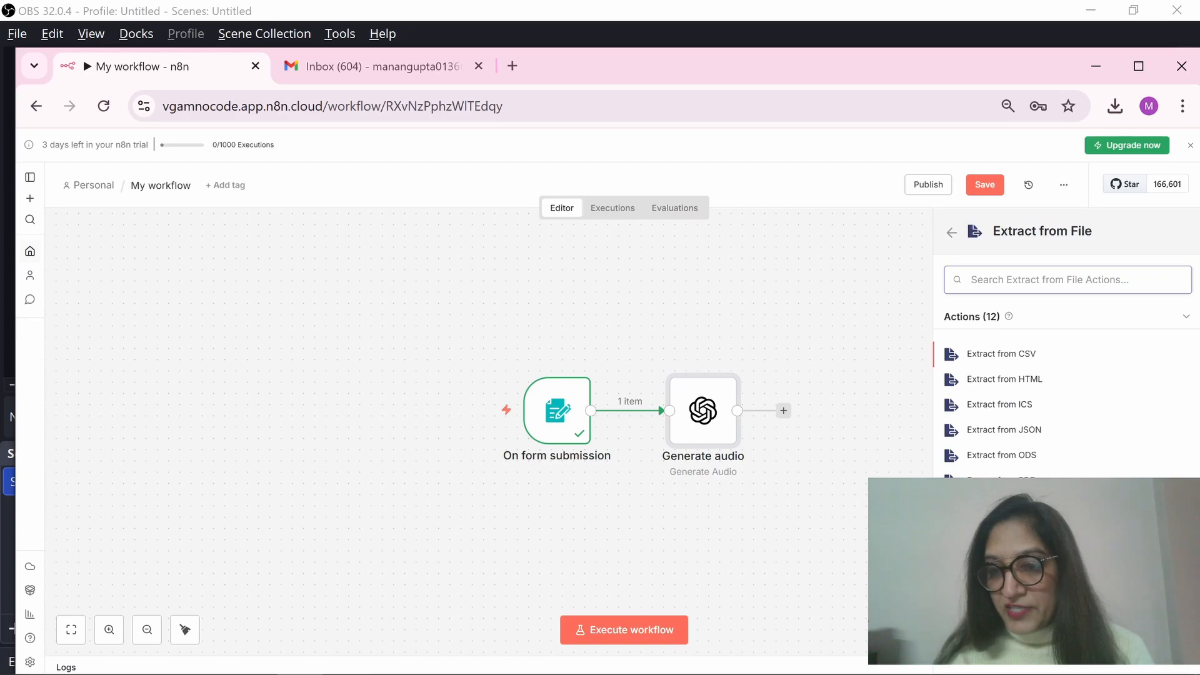
pyautogui.click(1001, 531)
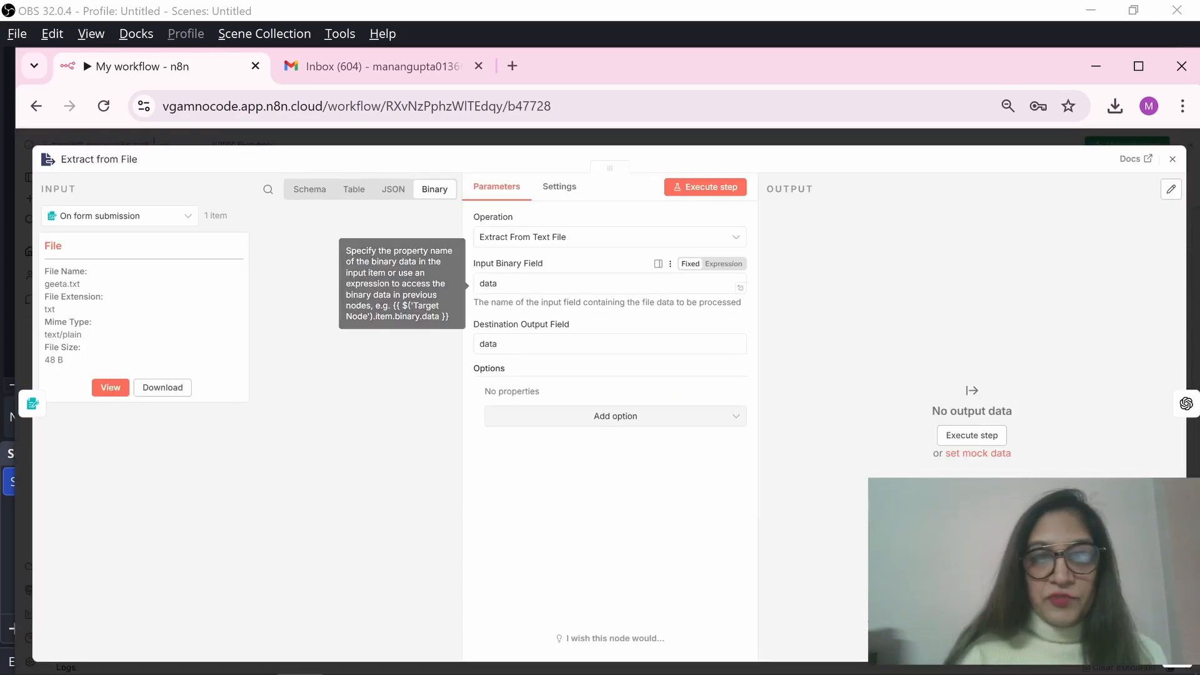
# - Set the Extract from File node's input binary field to File
pyautogui.moveTo(503, 284); pyautogui.dragTo(469, 278)
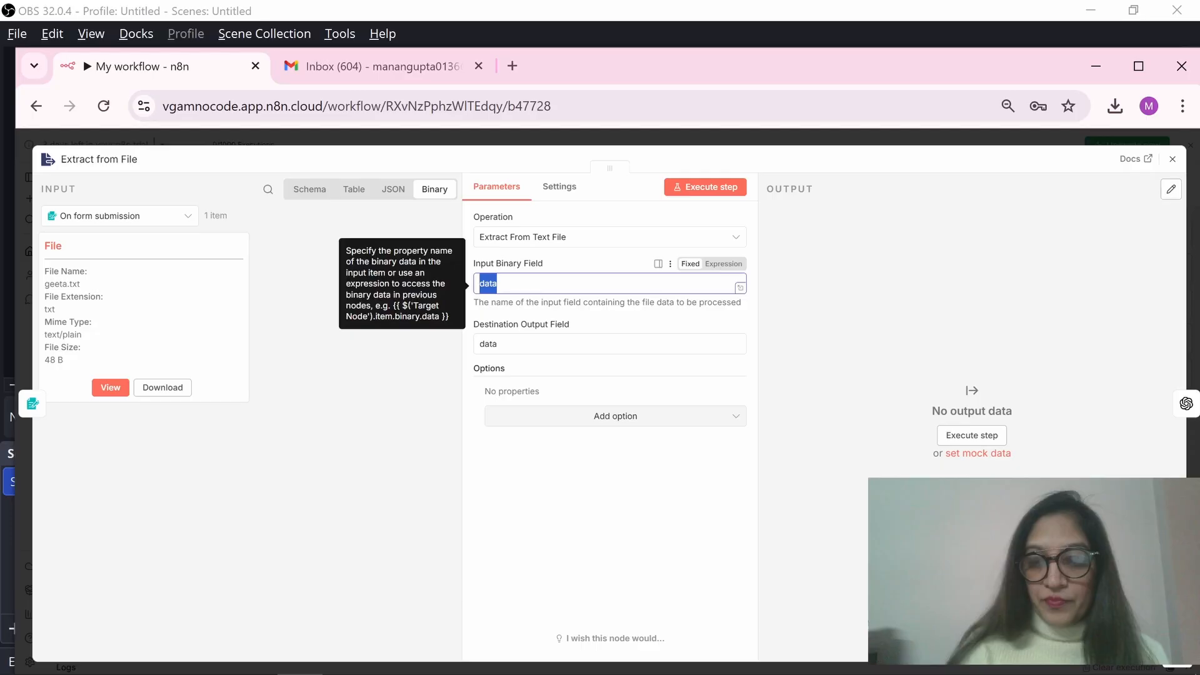
pyautogui.press('BackSpace')
pyautogui.doubleClick(53, 247)
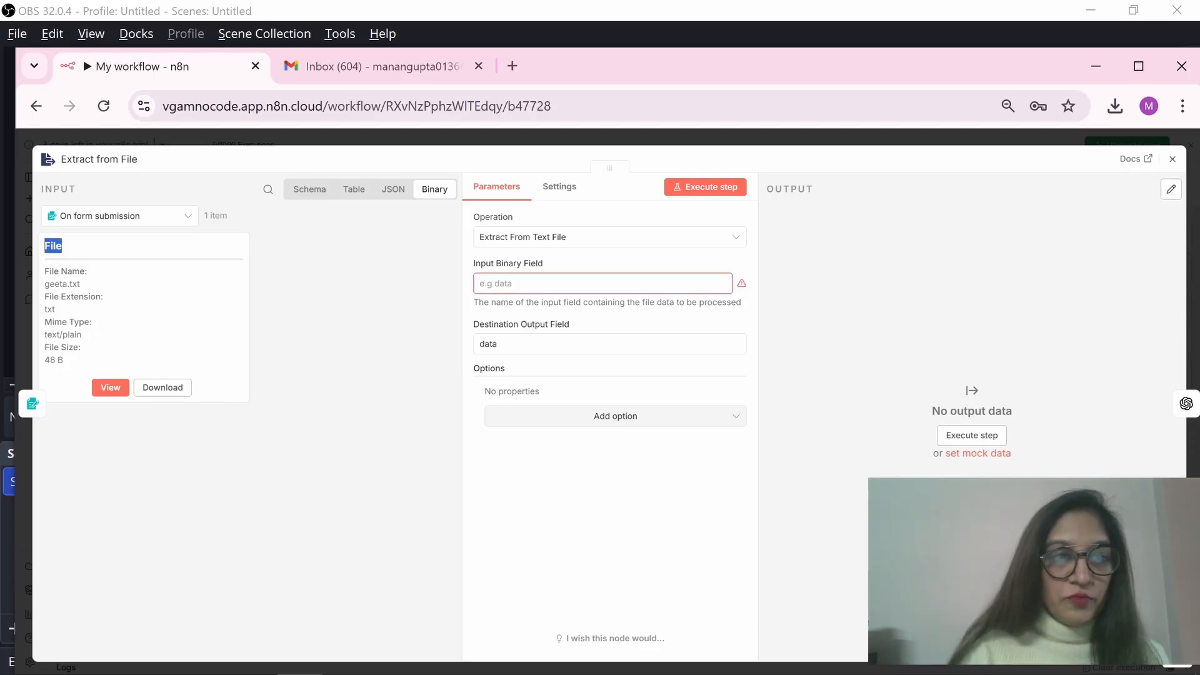
pyautogui.moveTo(54, 246); pyautogui.dragTo(500, 283)
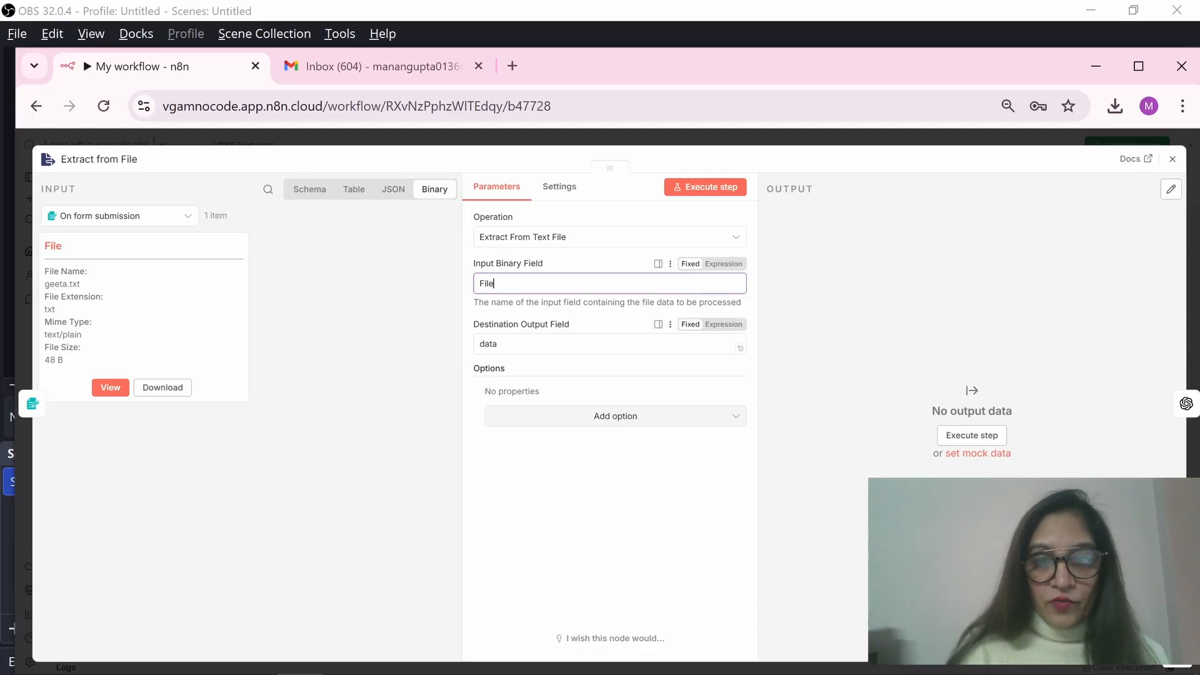
# - Set the Extract from File node's destination output field to Output, execute the node and return to the canvas
pyautogui.press('Tab')
pyautogui.write('o')
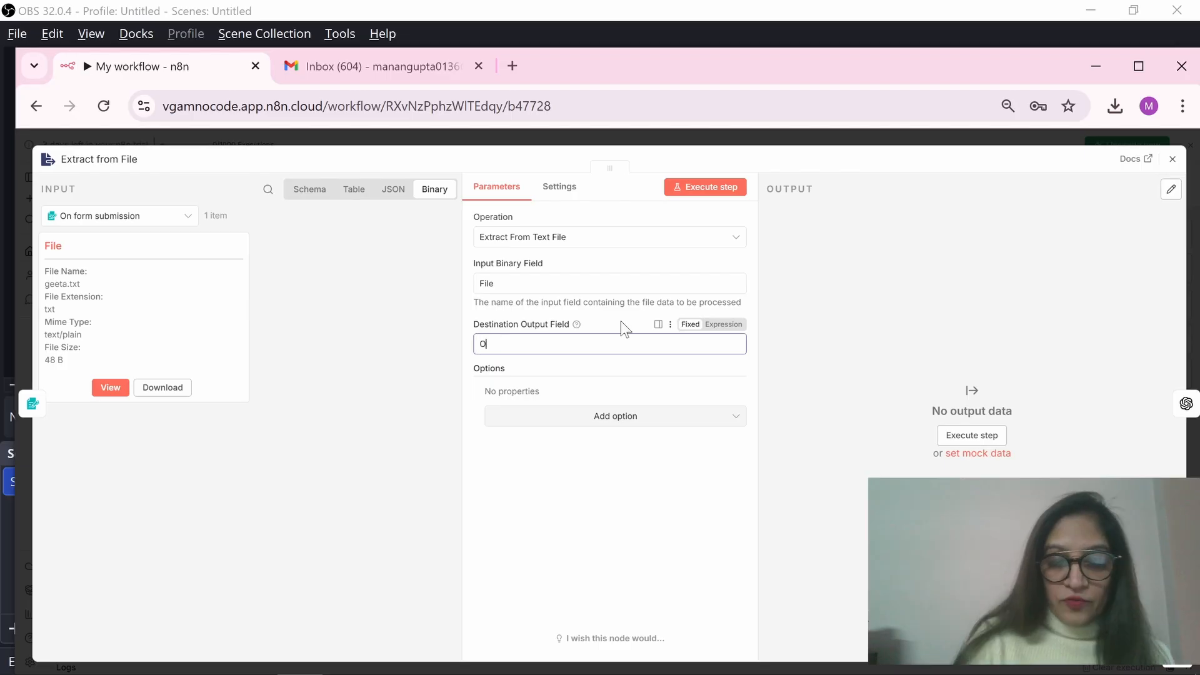
pyautogui.write('utput')
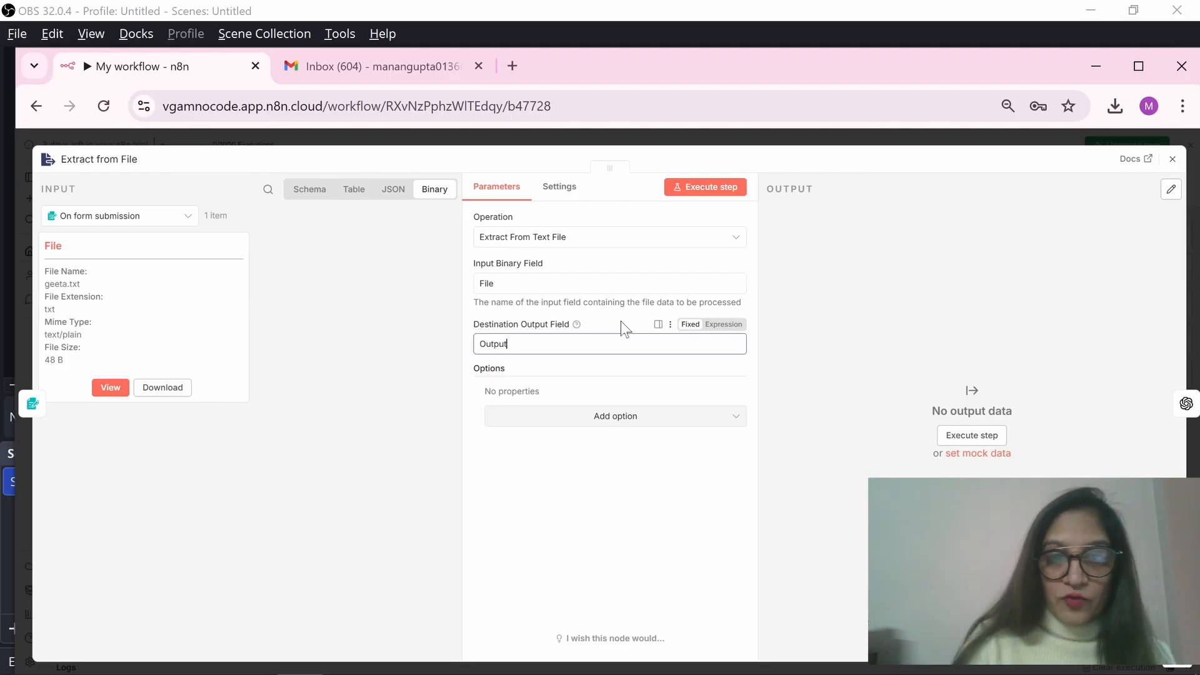
pyautogui.click(714, 185)
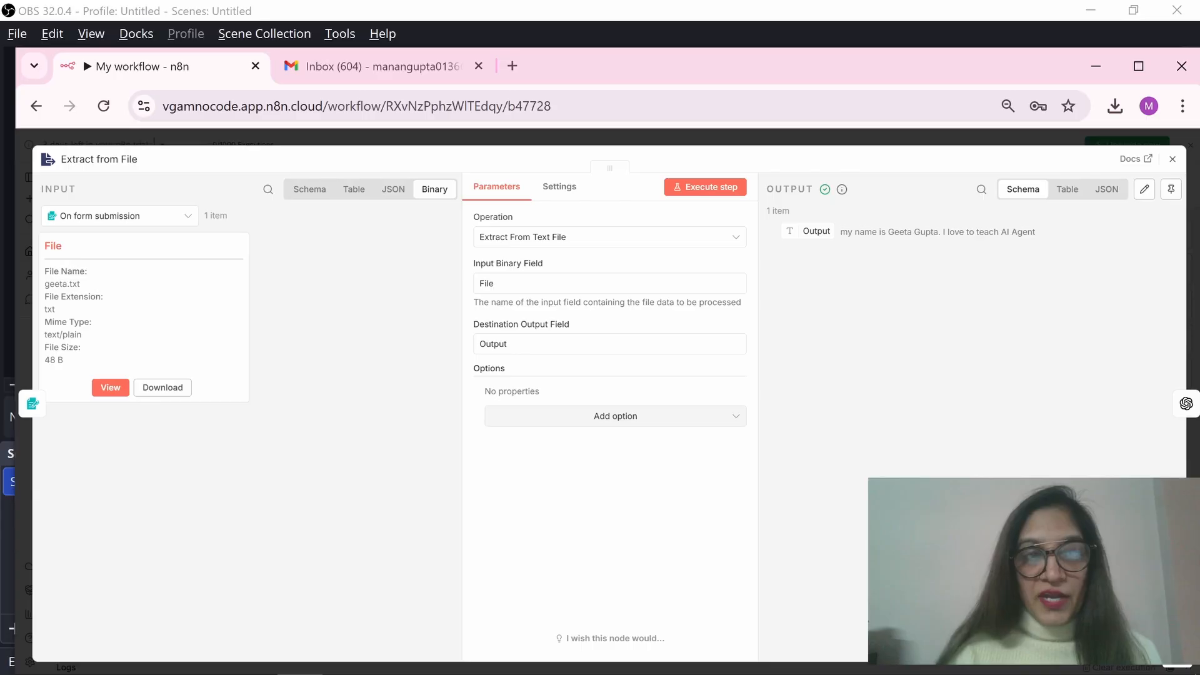
pyautogui.doubleClick(53, 246)
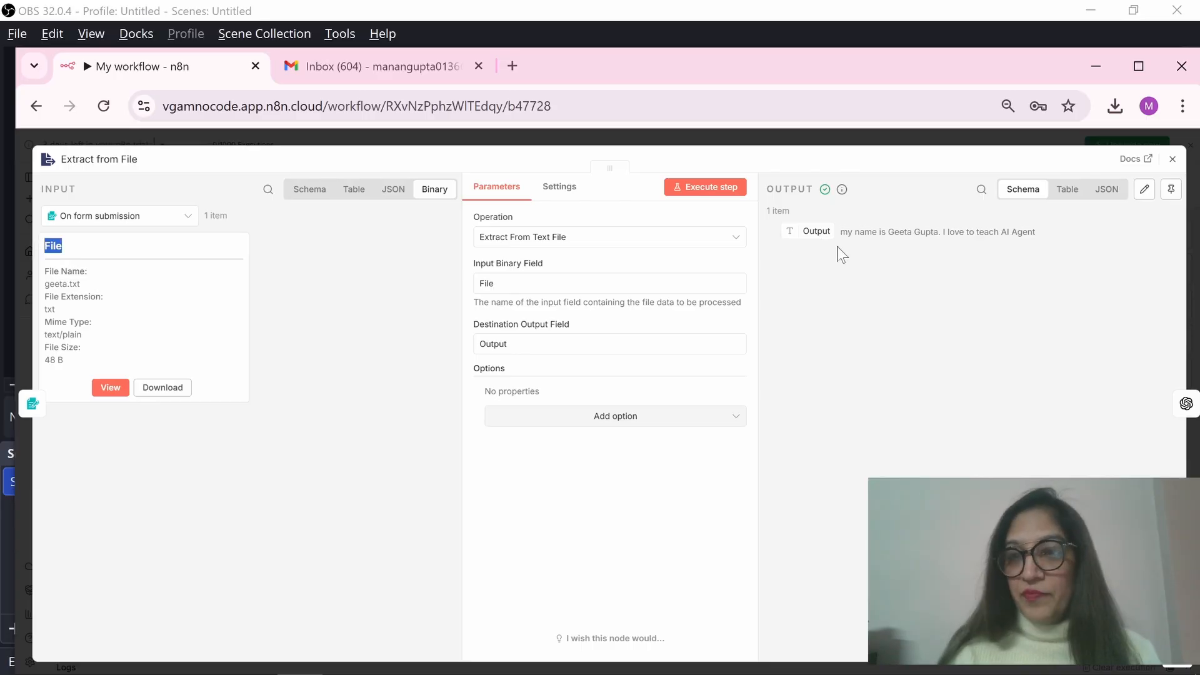
pyautogui.click(848, 141)
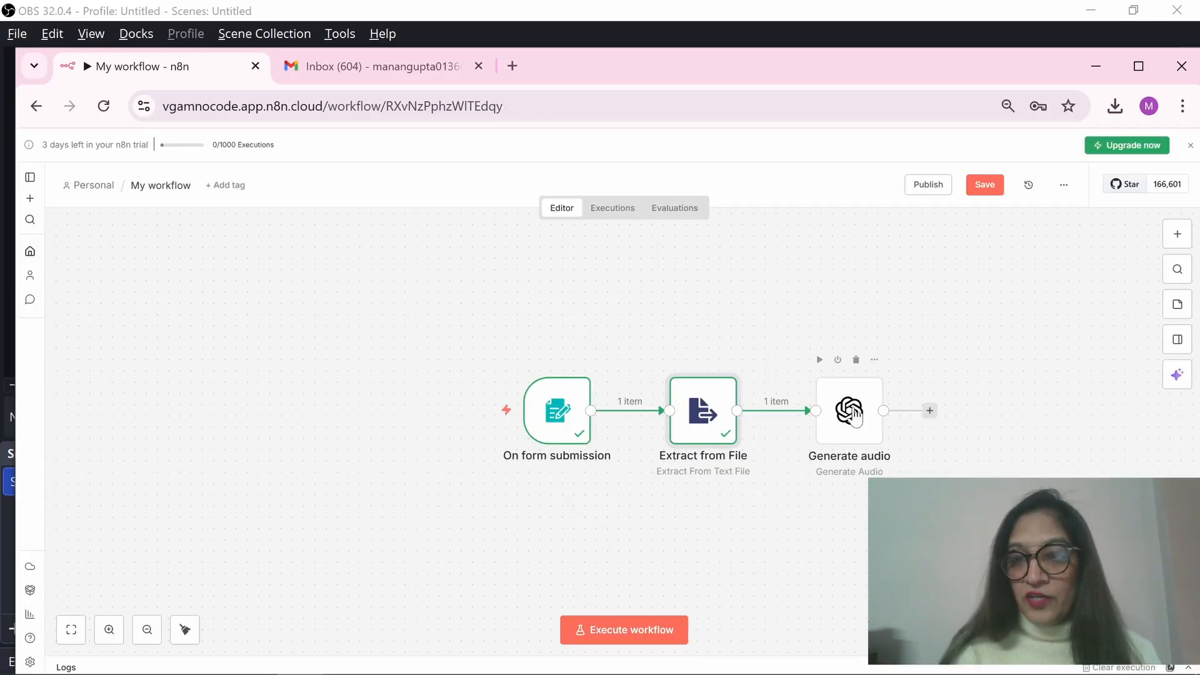
# - Map the Output value from Extract from File into the Generate audio node's text input and execute the node
pyautogui.doubleClick(833, 426)
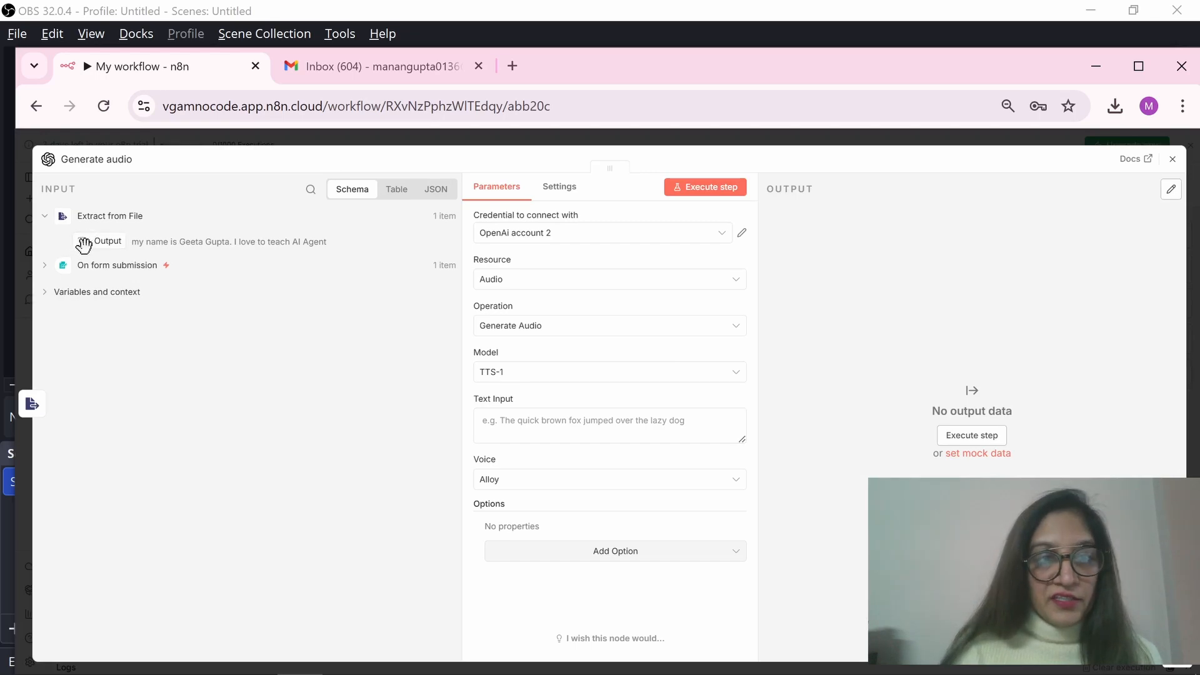
pyautogui.moveTo(84, 245); pyautogui.dragTo(600, 426)
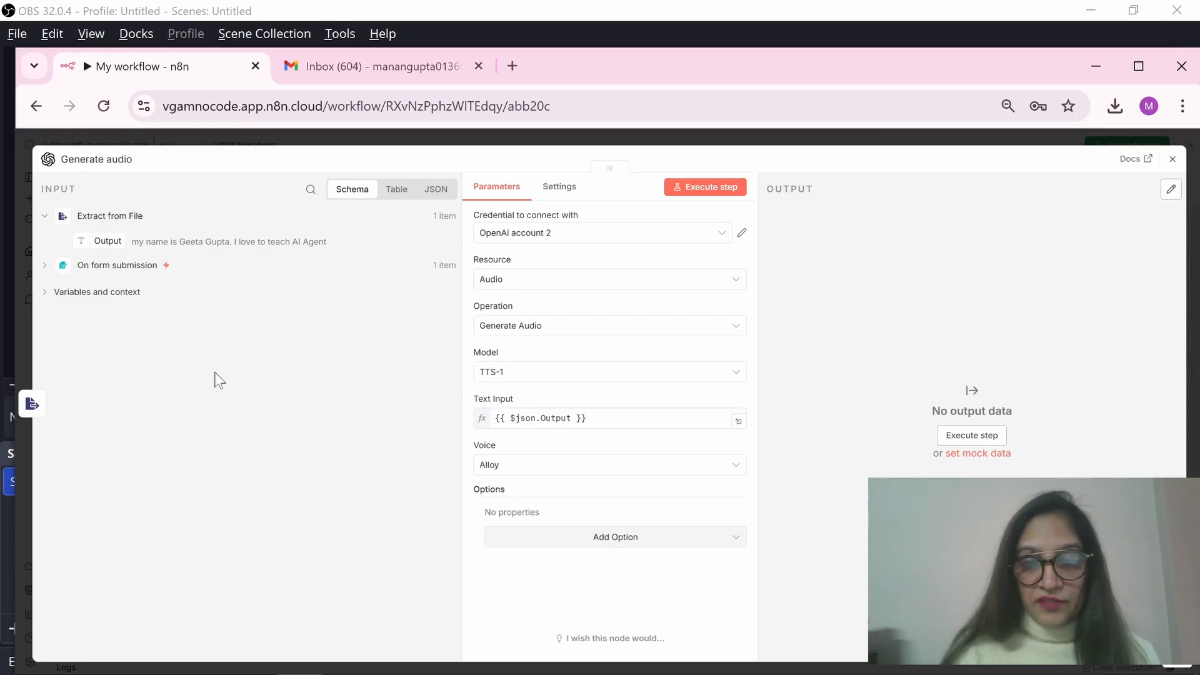
pyautogui.click(331, 384)
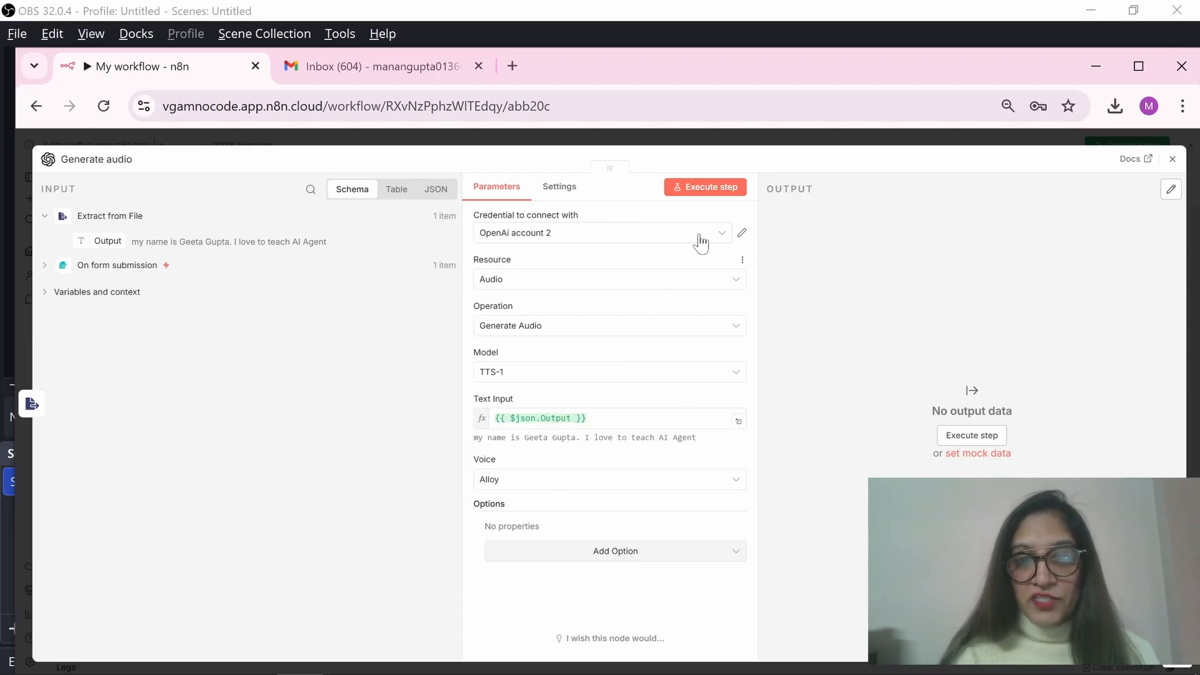
pyautogui.click(718, 196)
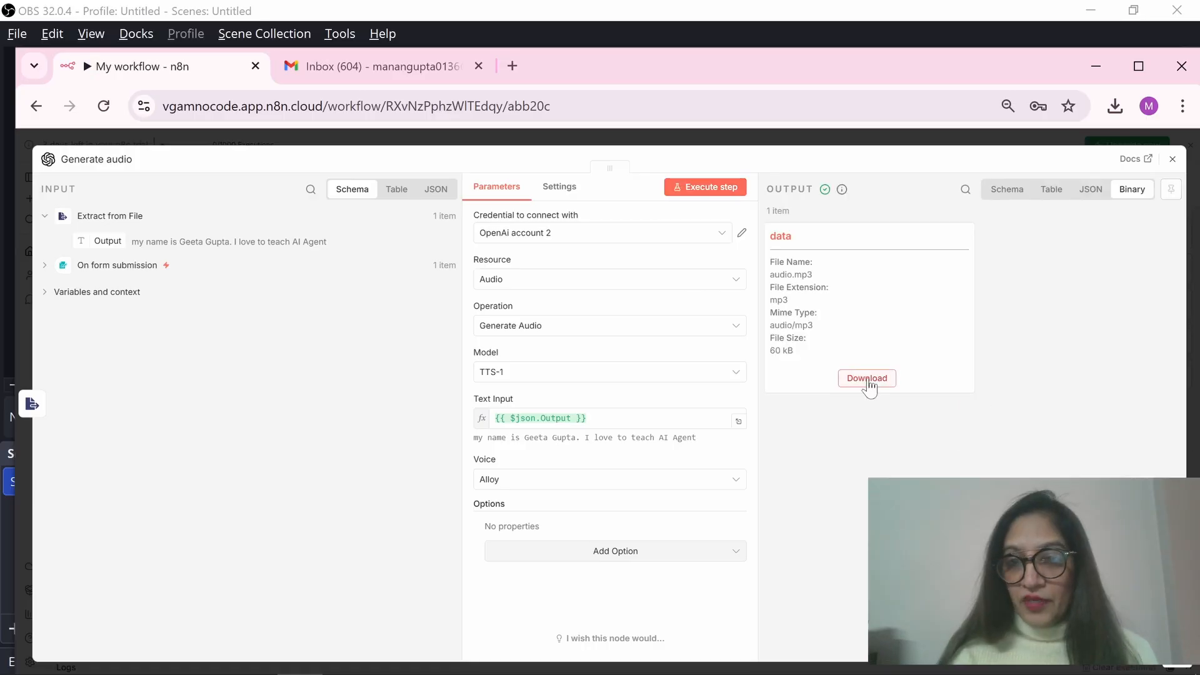
# - Download the generated audio file and open it from the downloads to listen to it
pyautogui.click(867, 379)
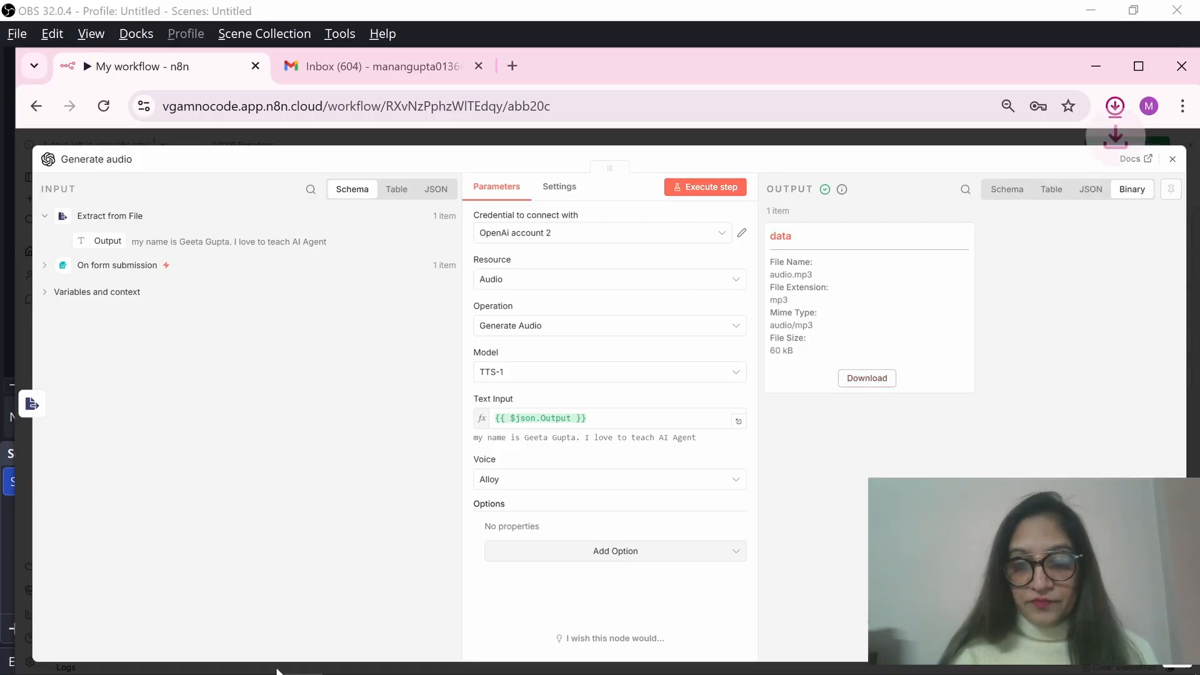
pyautogui.click(1118, 106)
pyautogui.click(937, 200)
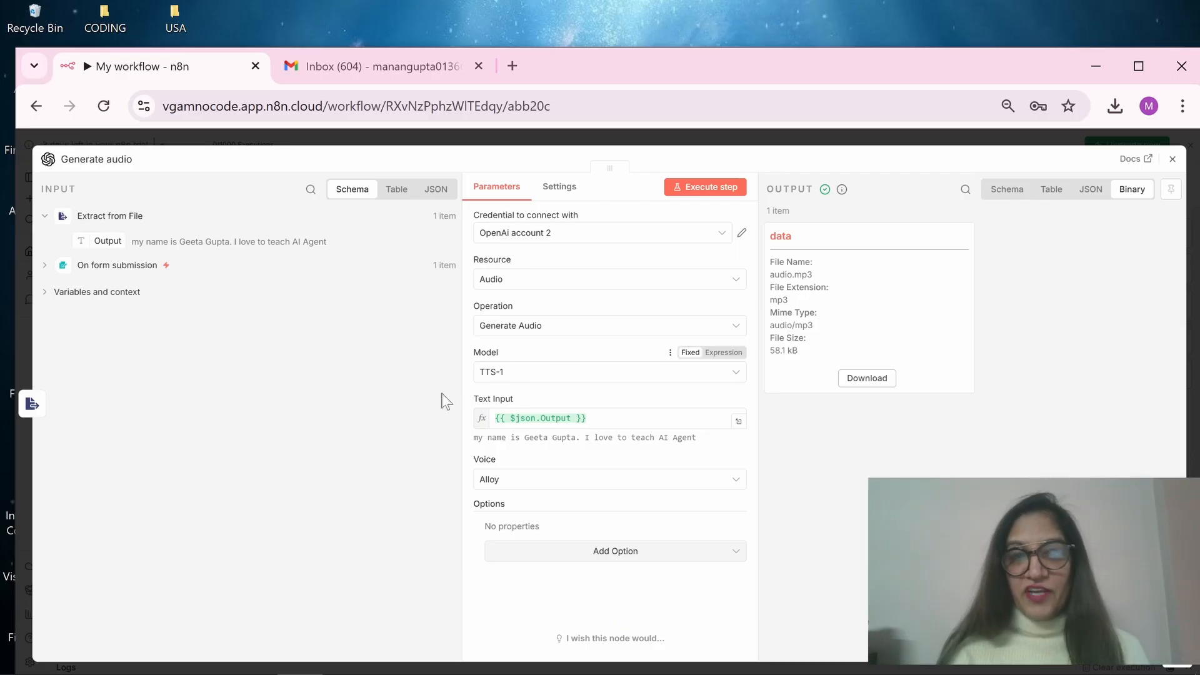
# - Disconnect the On form submission node from Extract from File and move it away from the audio branch
pyautogui.press('Escape')
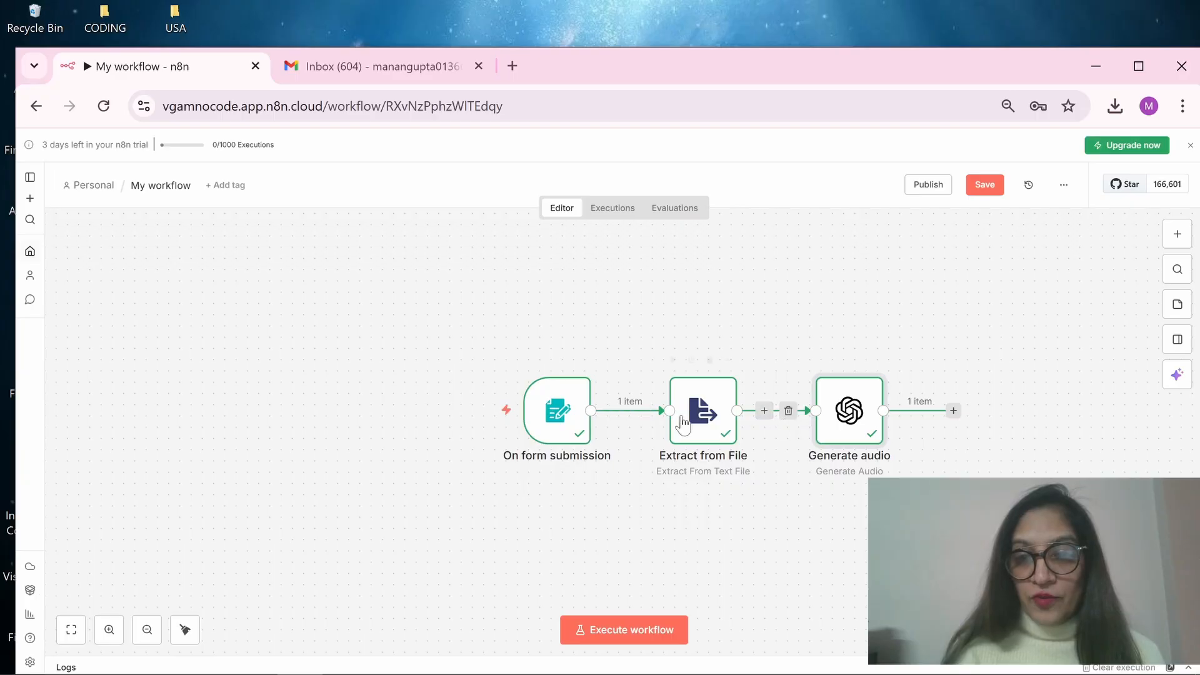
pyautogui.click(642, 411)
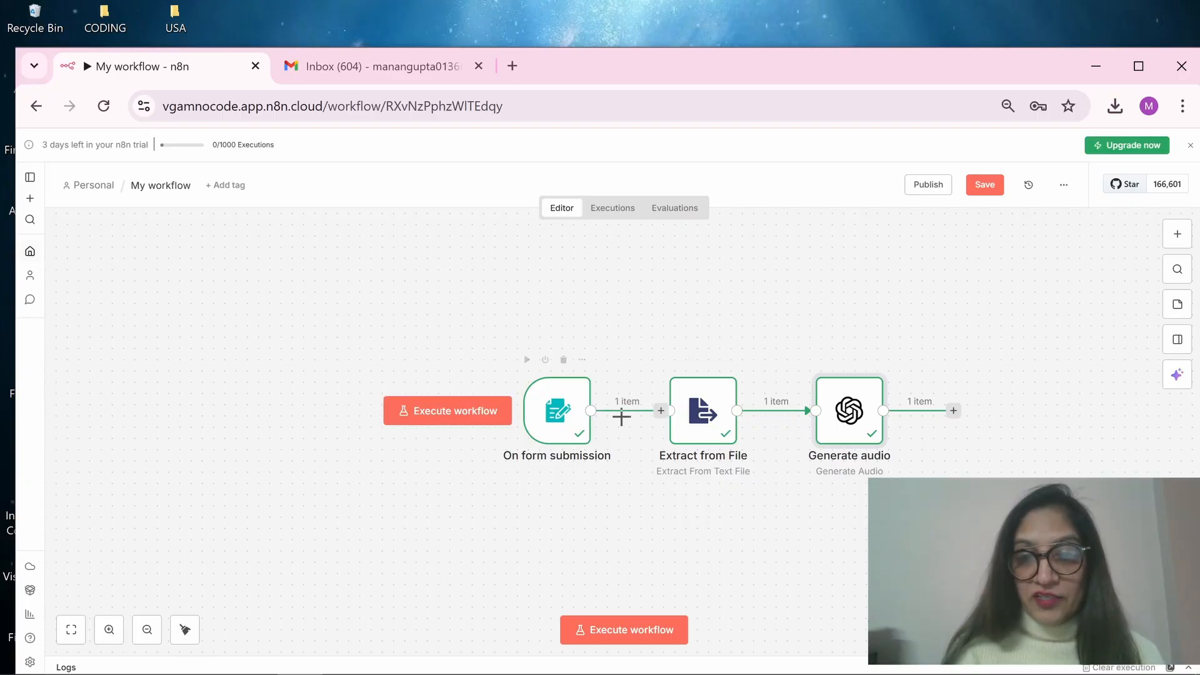
pyautogui.moveTo(566, 421); pyautogui.dragTo(274, 331)
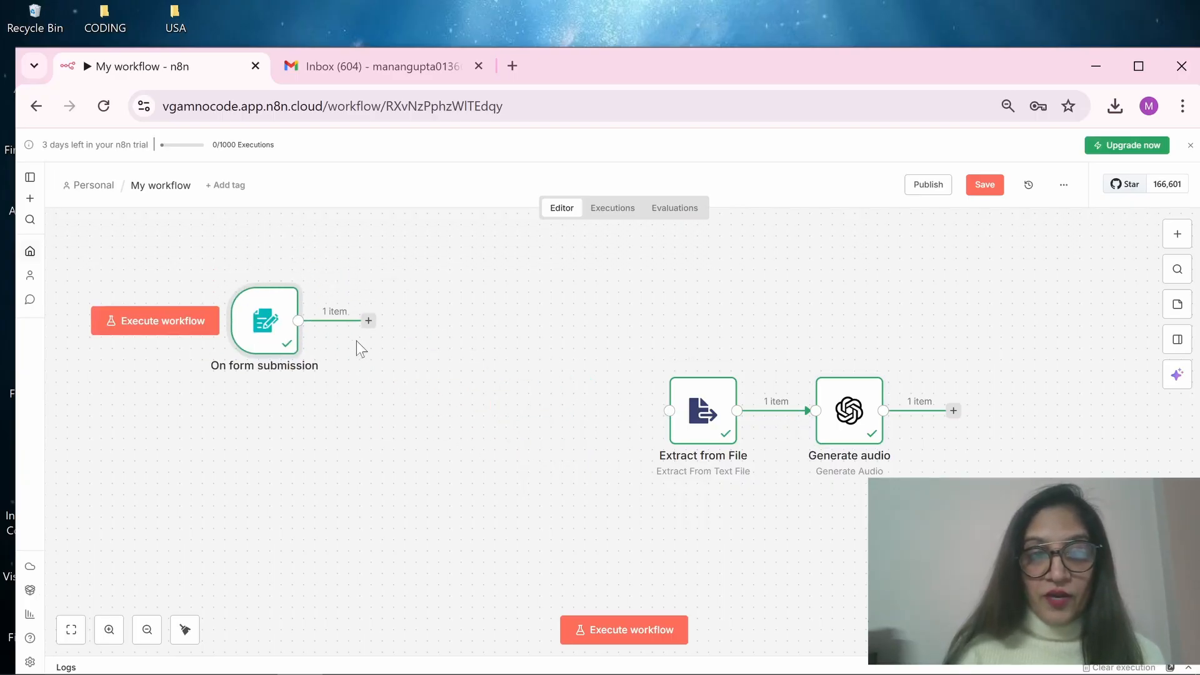
# - Add an OpenAI Generate an image node after On form submission, using the n8n free OpenAI API credits credential
pyautogui.click(368, 320)
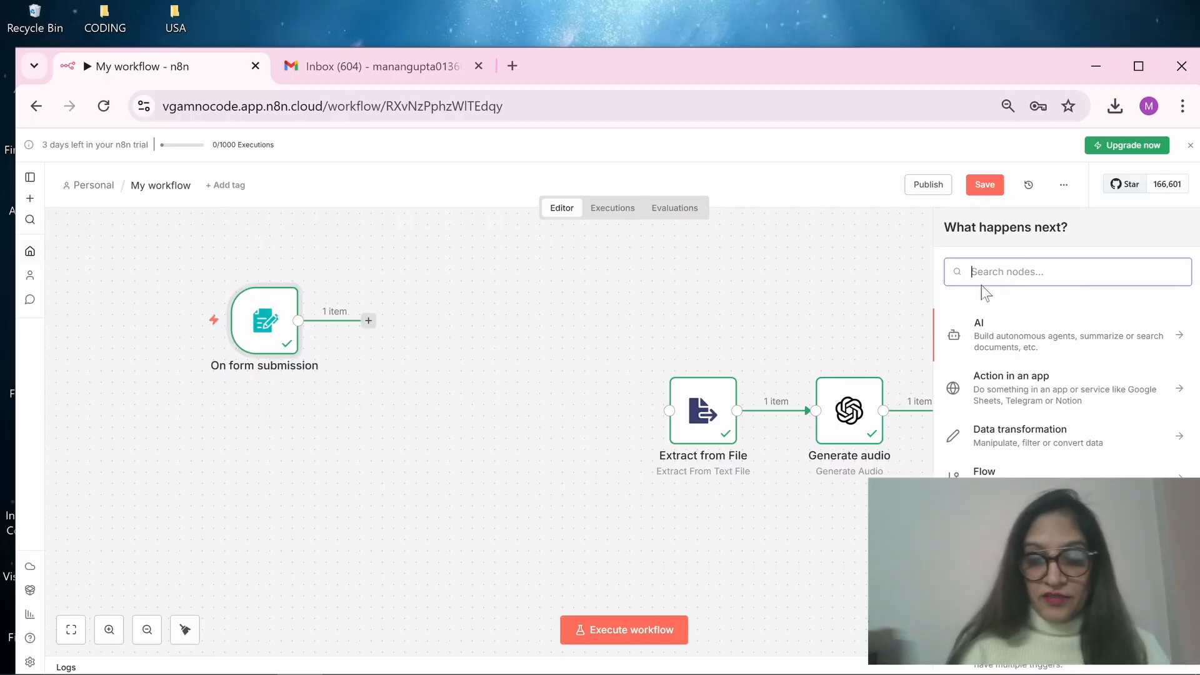
pyautogui.write('open')
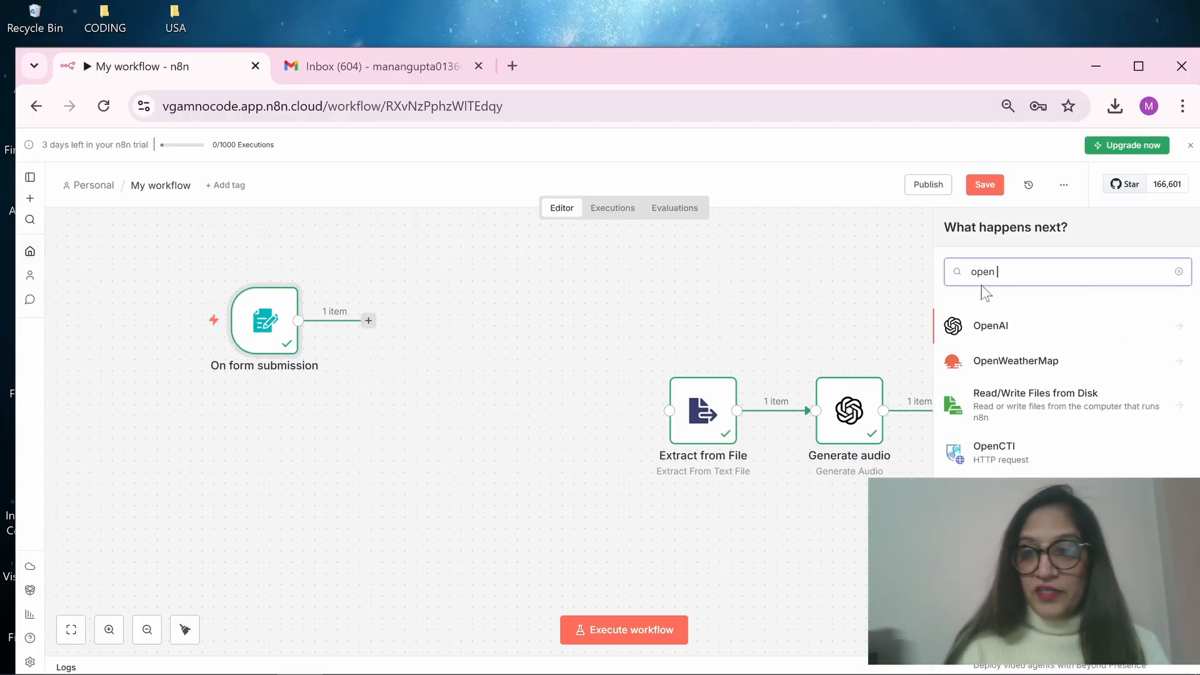
pyautogui.press('Return')
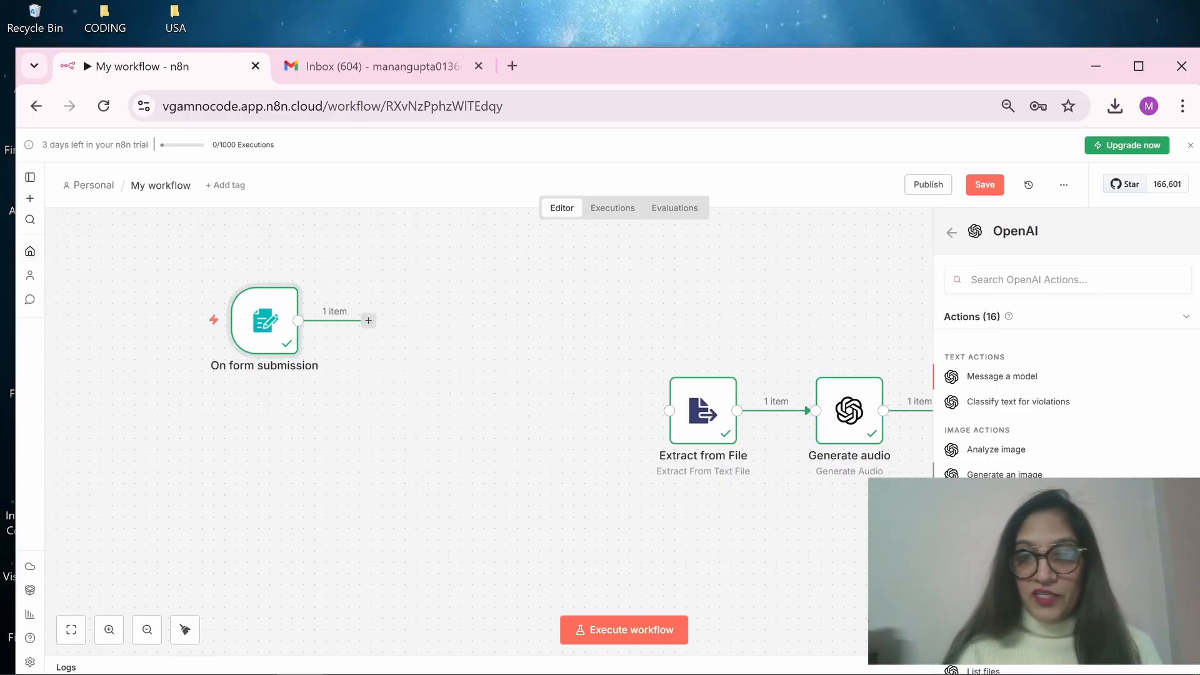
pyautogui.click(1004, 476)
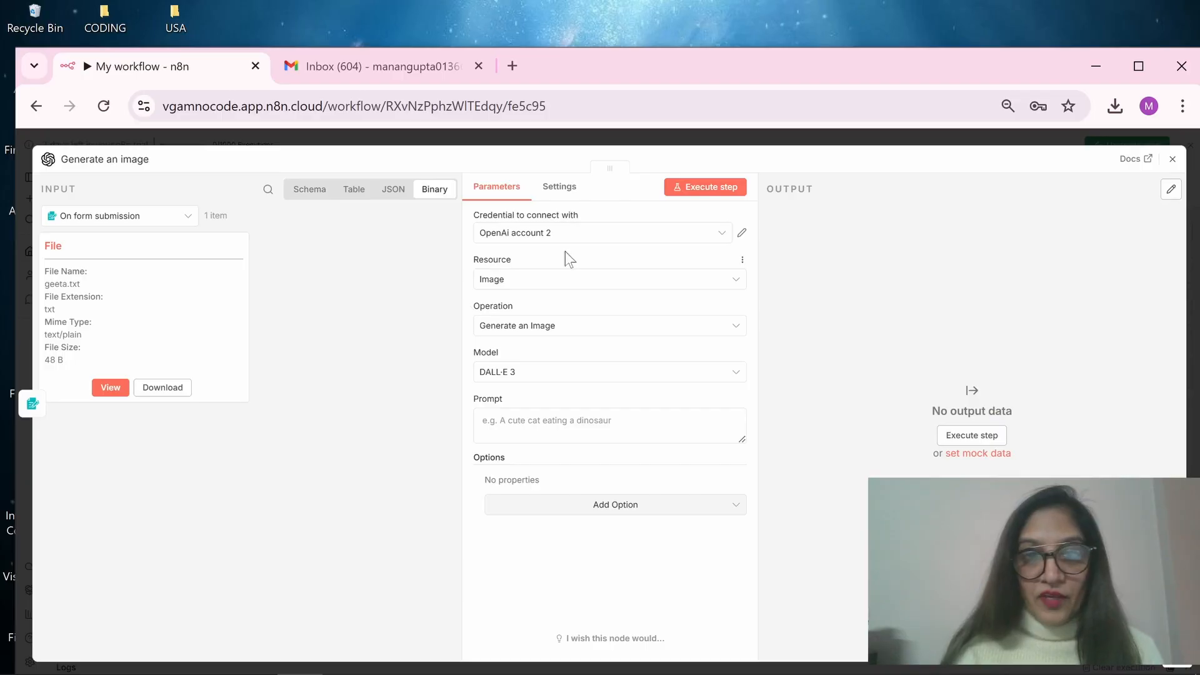
pyautogui.click(607, 238)
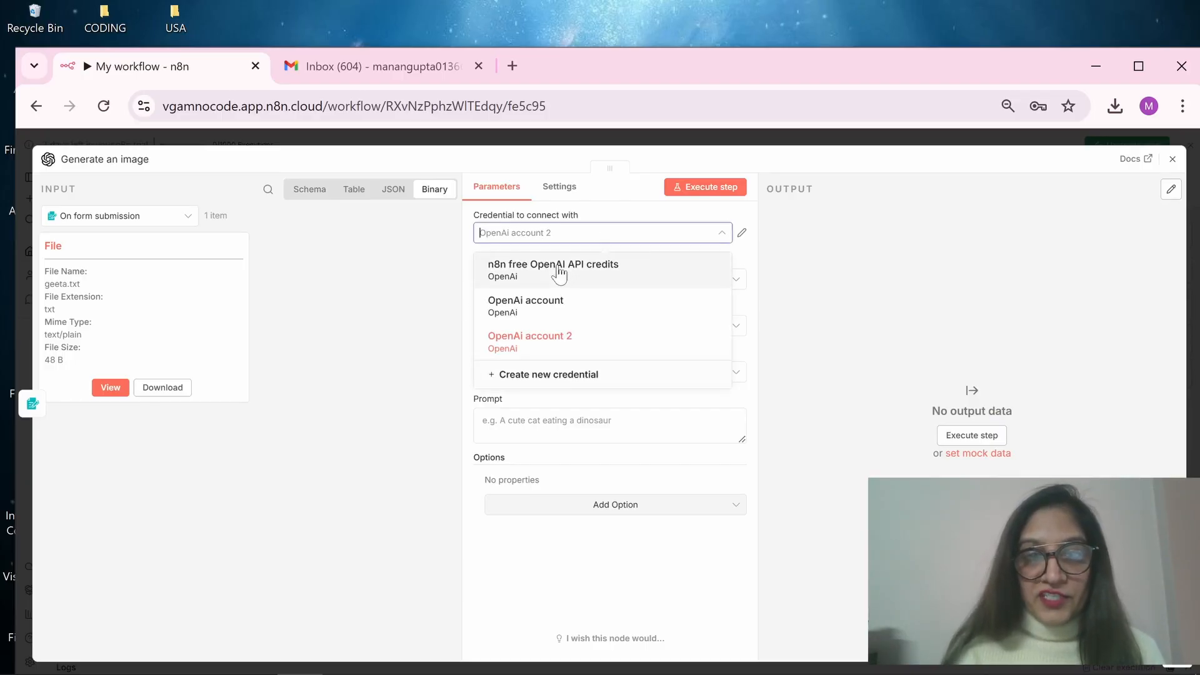
pyautogui.click(559, 274)
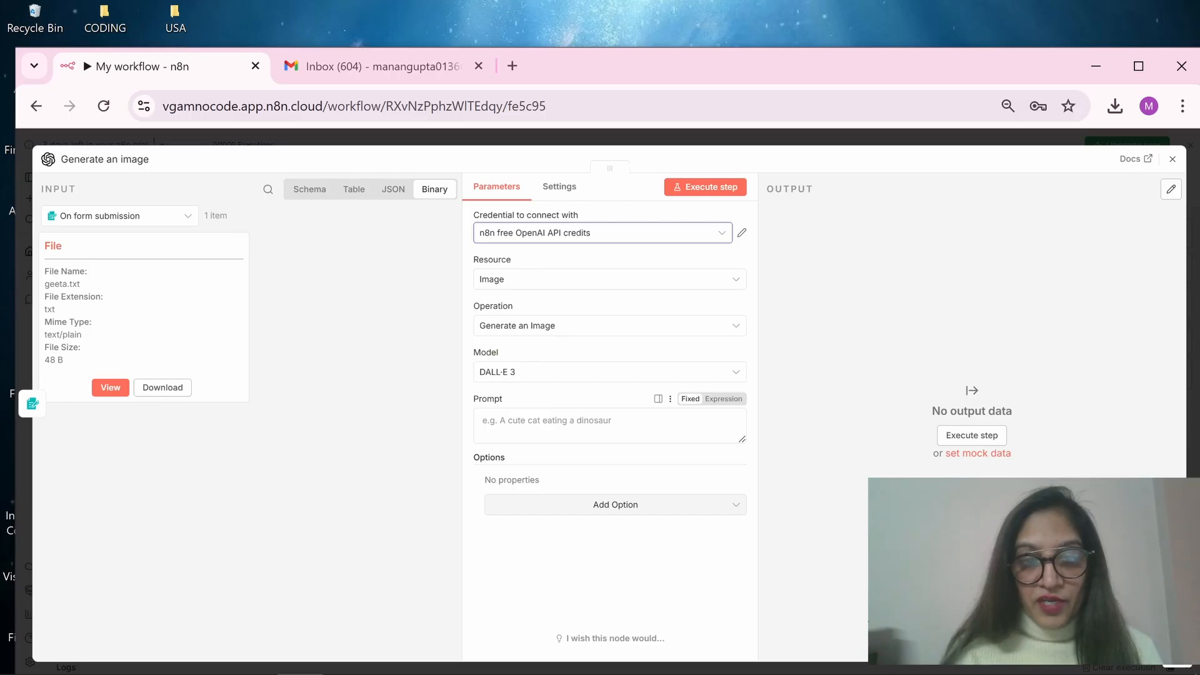
pyautogui.click(522, 136)
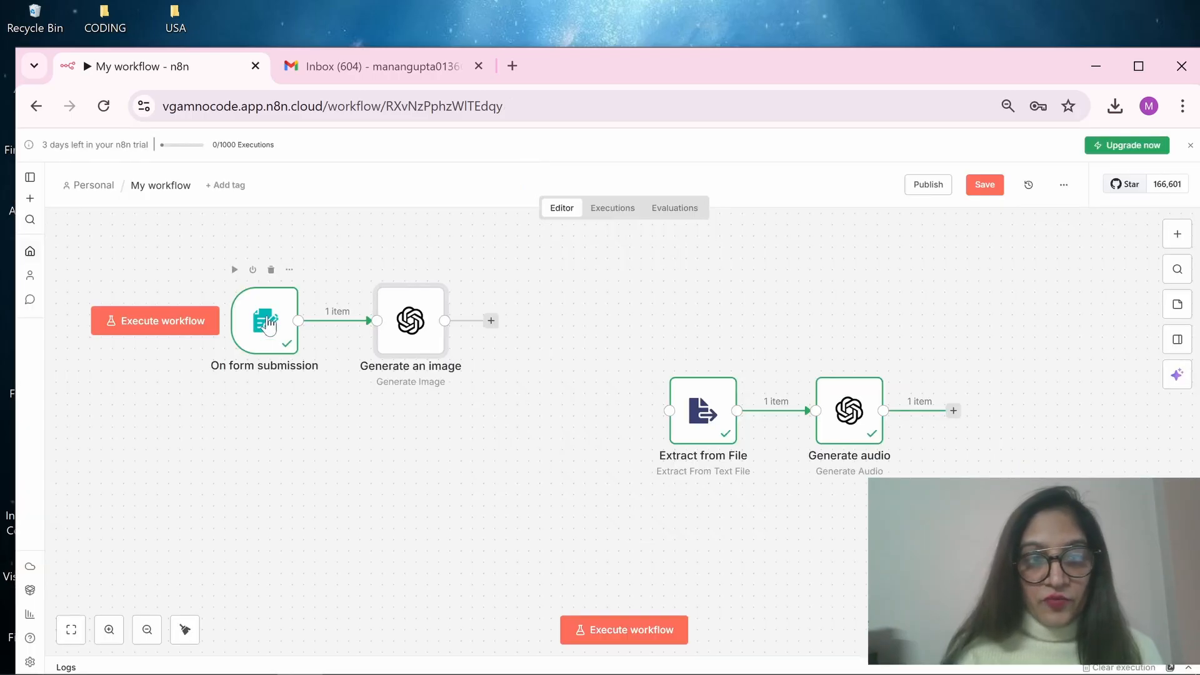
# - Change the form title of the On form submission node to Image
pyautogui.doubleClick(268, 326)
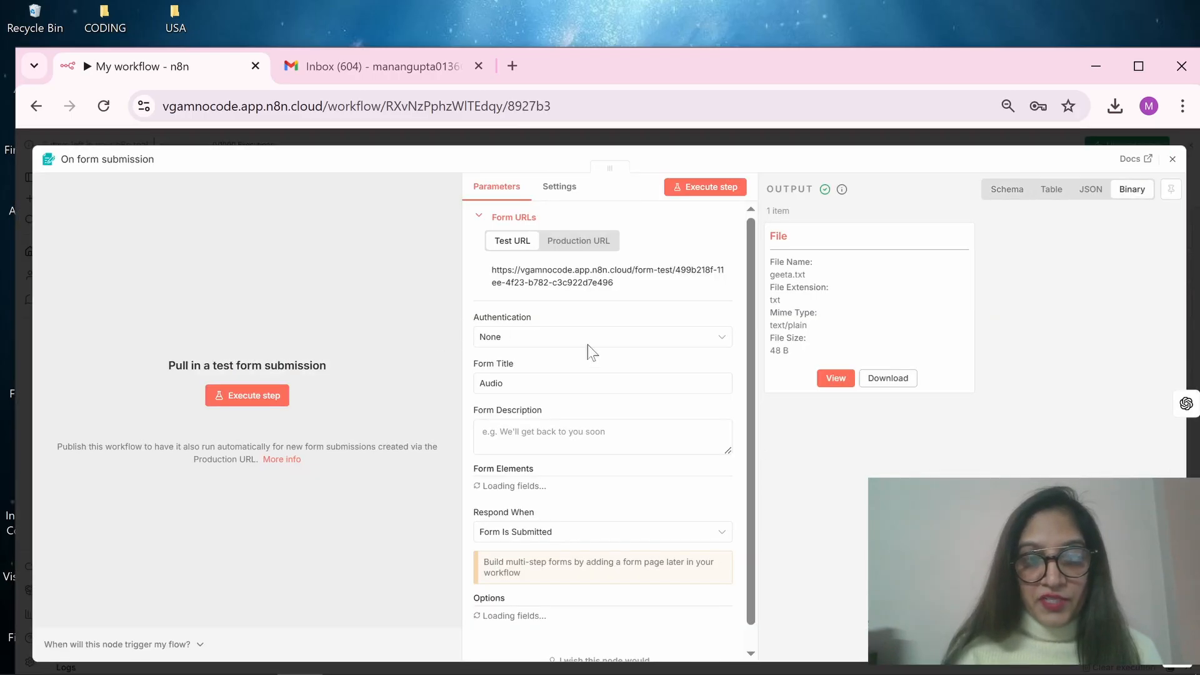
pyautogui.moveTo(520, 384); pyautogui.dragTo(383, 380)
pyautogui.write('Imag')
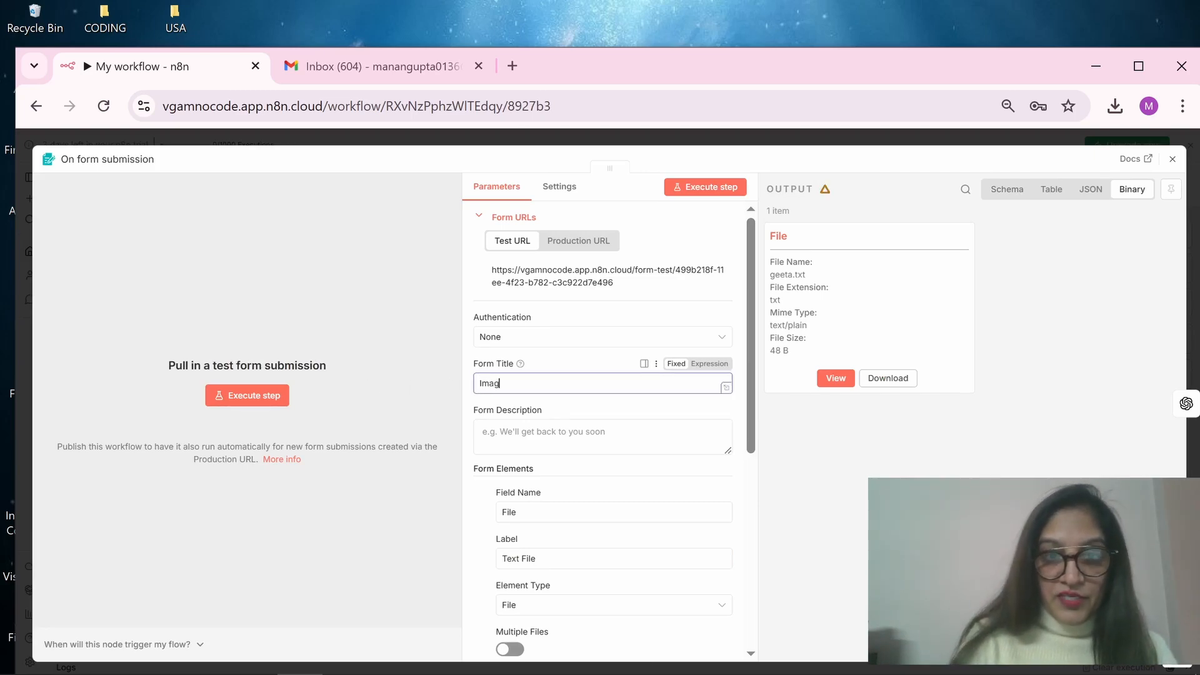
pyautogui.write('e')
# - Set the form element's field name to Prompt and its label to Topic
pyautogui.moveTo(750, 416); pyautogui.dragTo(741, 490)
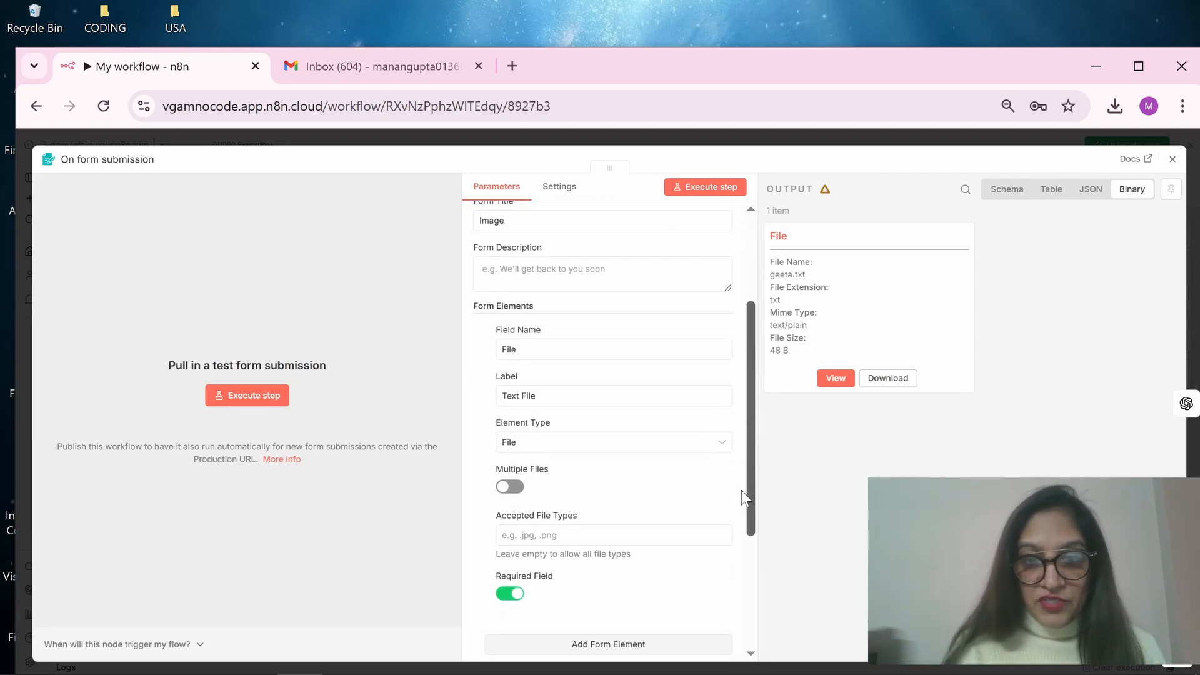
pyautogui.moveTo(550, 348); pyautogui.dragTo(433, 358)
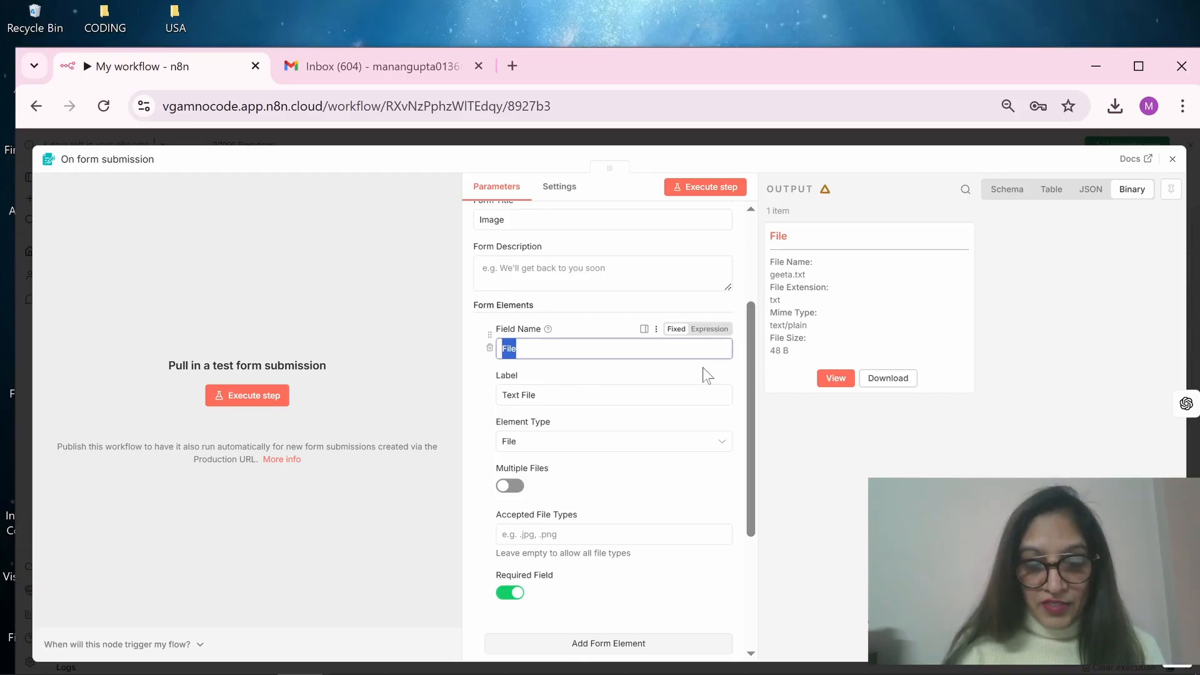
pyautogui.write('Promp')
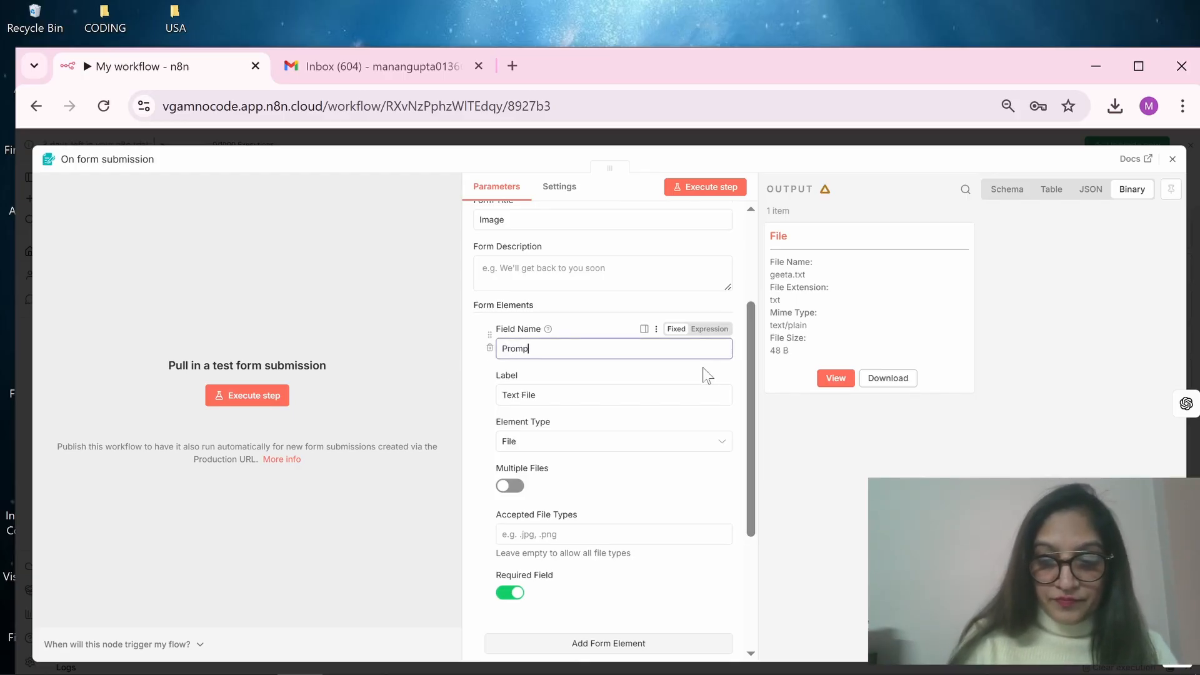
pyautogui.write('t')
pyautogui.press('Tab')
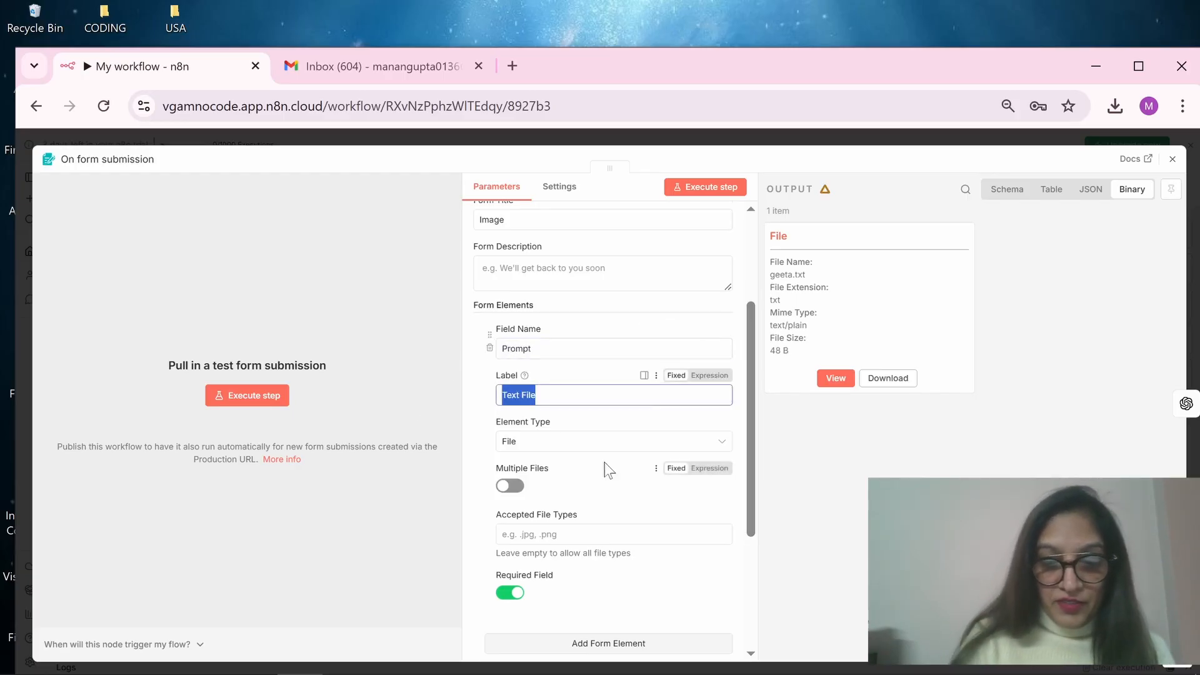
pyautogui.write('Topic')
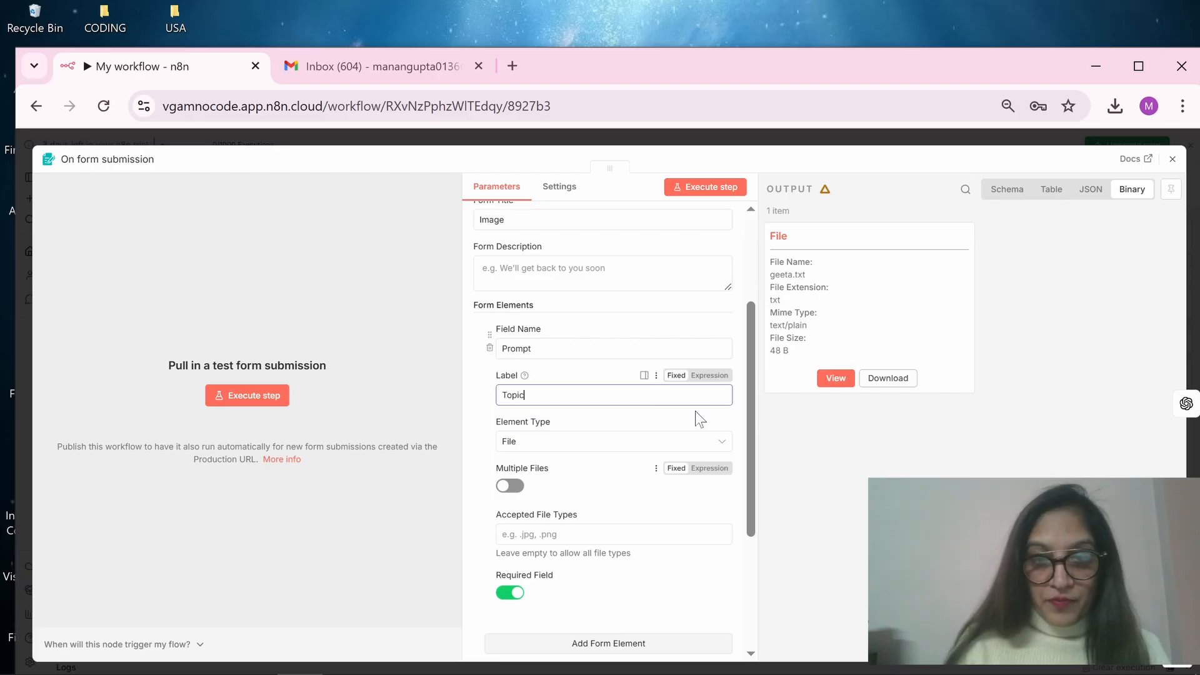
# - Try the form trigger by opening its test form, and stop listening for a submission
pyautogui.moveTo(749, 450); pyautogui.dragTo(740, 363)
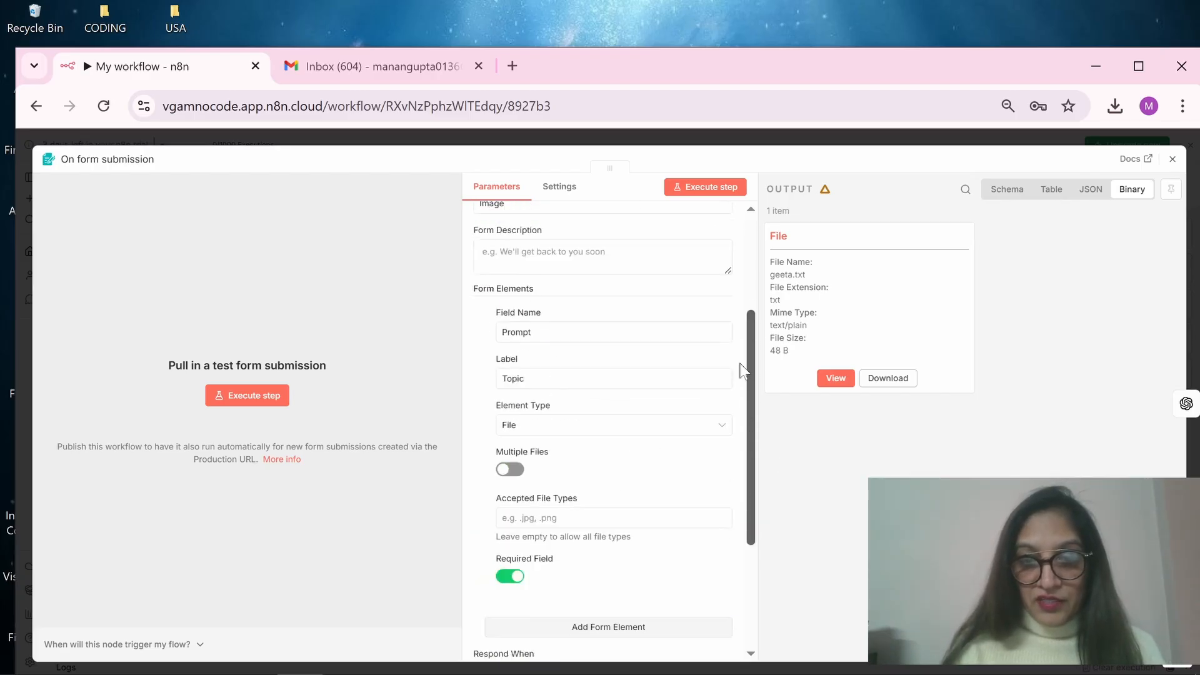
pyautogui.click(707, 187)
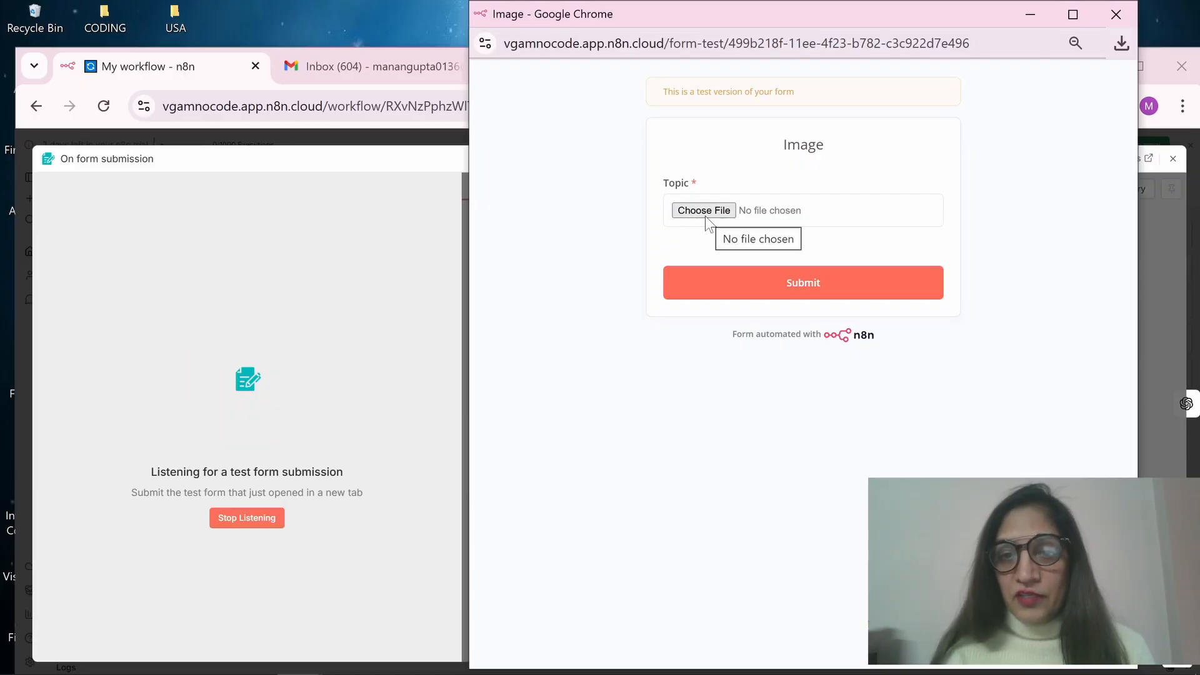
pyautogui.click(244, 527)
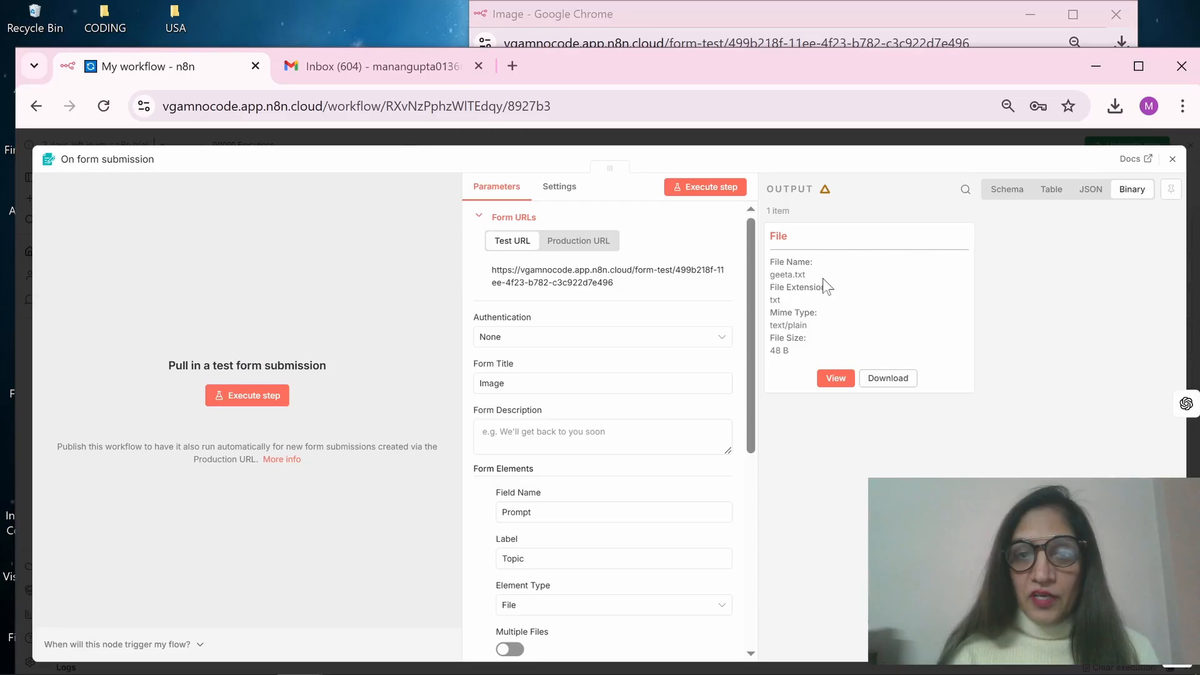
# - Change the Topic form element's type to Text
pyautogui.moveTo(755, 402); pyautogui.dragTo(754, 520)
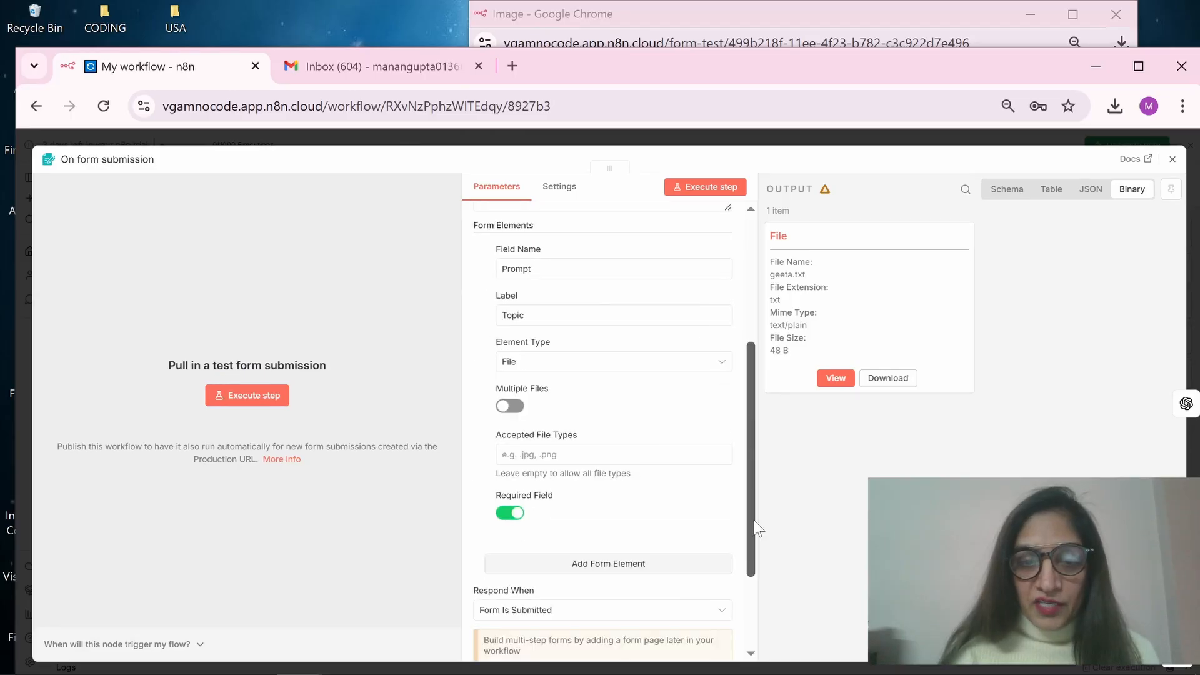
pyautogui.click(557, 369)
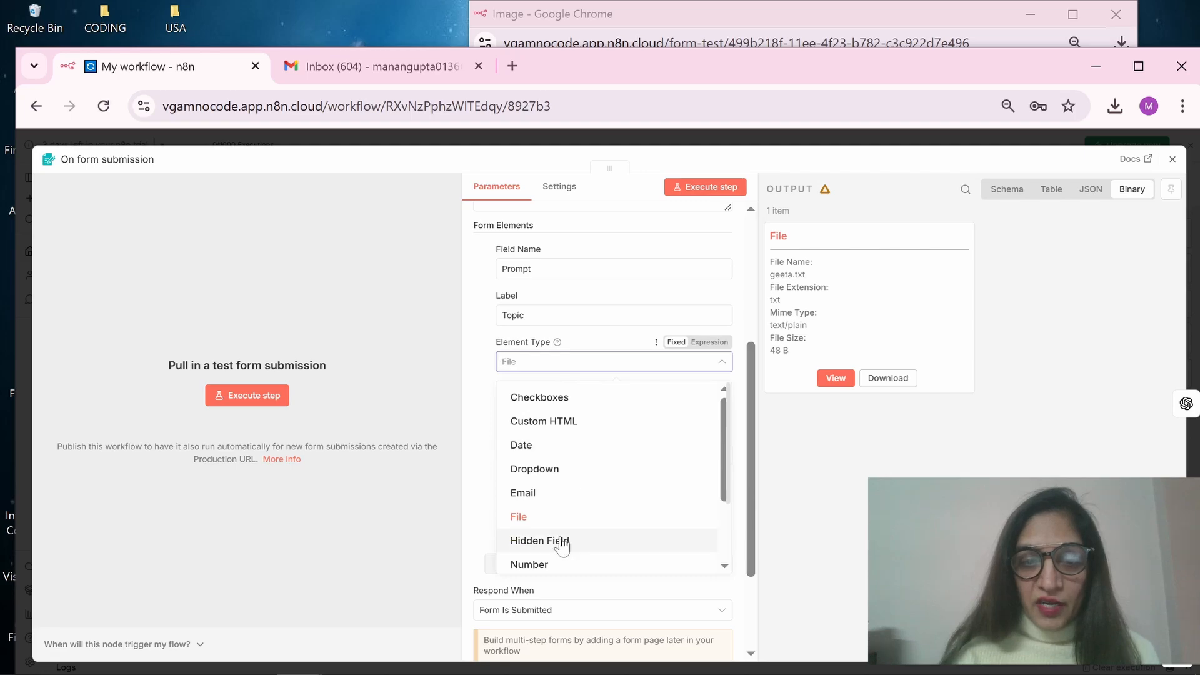
pyautogui.scroll(-3, 721, 438)
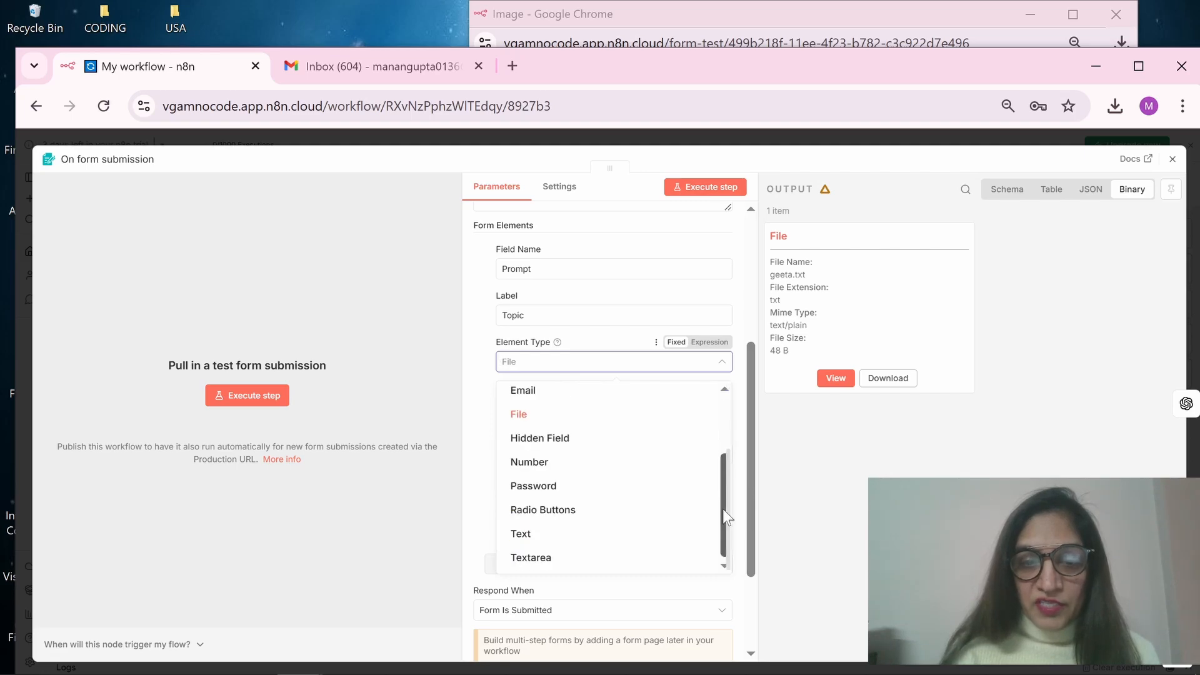
pyautogui.click(519, 536)
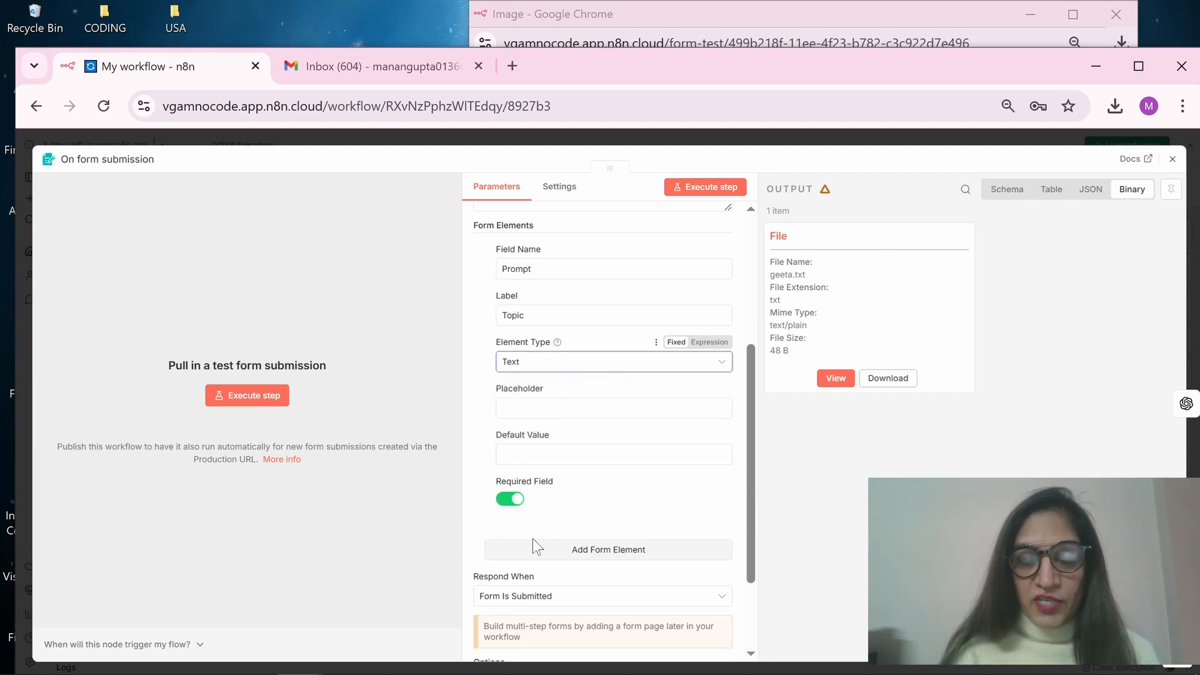
# - Run the form trigger, submit the test form with CAT as the topic, and pin the resulting output data
pyautogui.click(701, 192)
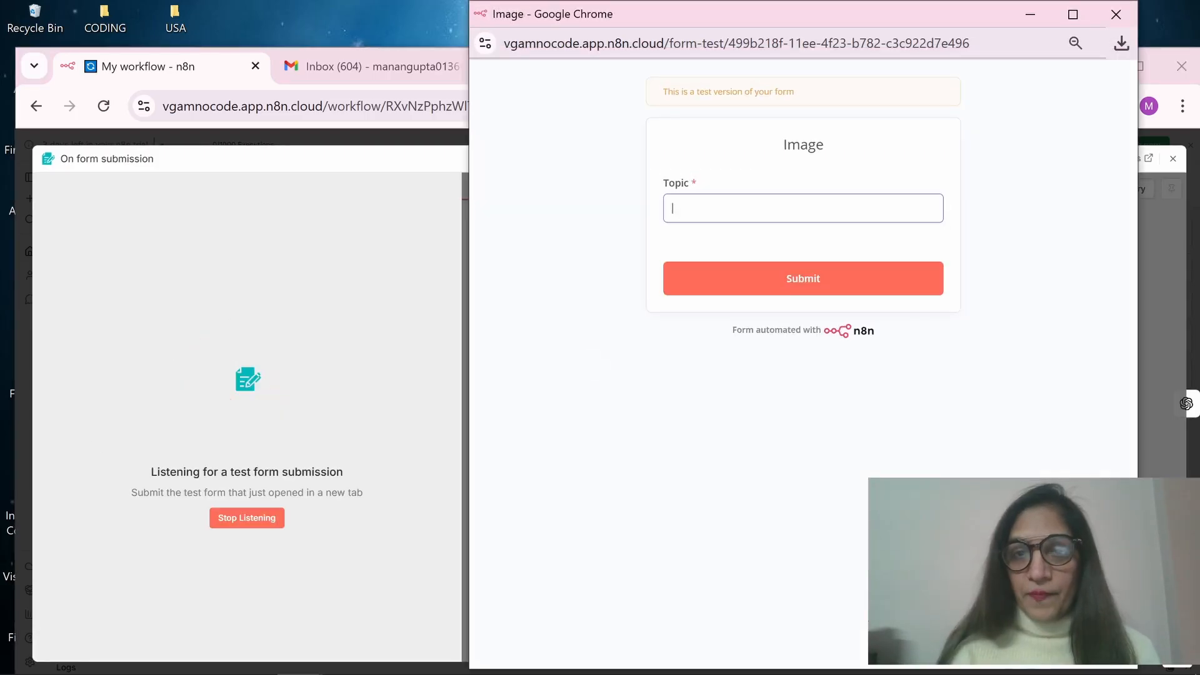
pyautogui.write('CAT')
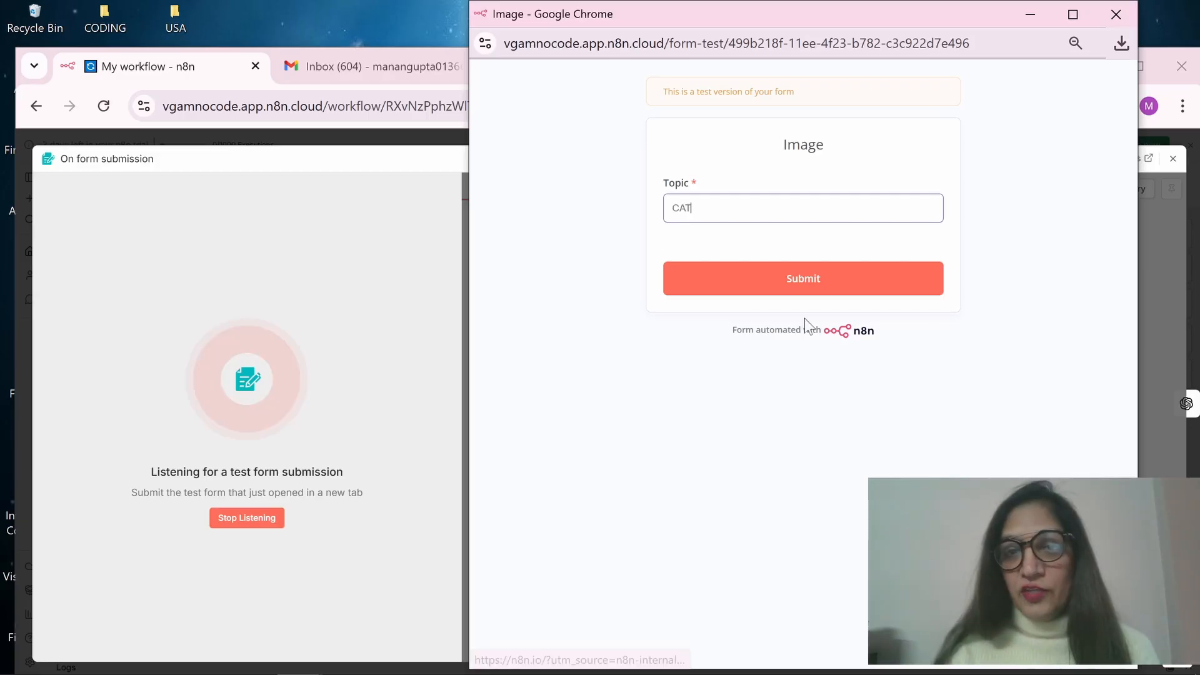
pyautogui.click(803, 279)
pyautogui.click(374, 343)
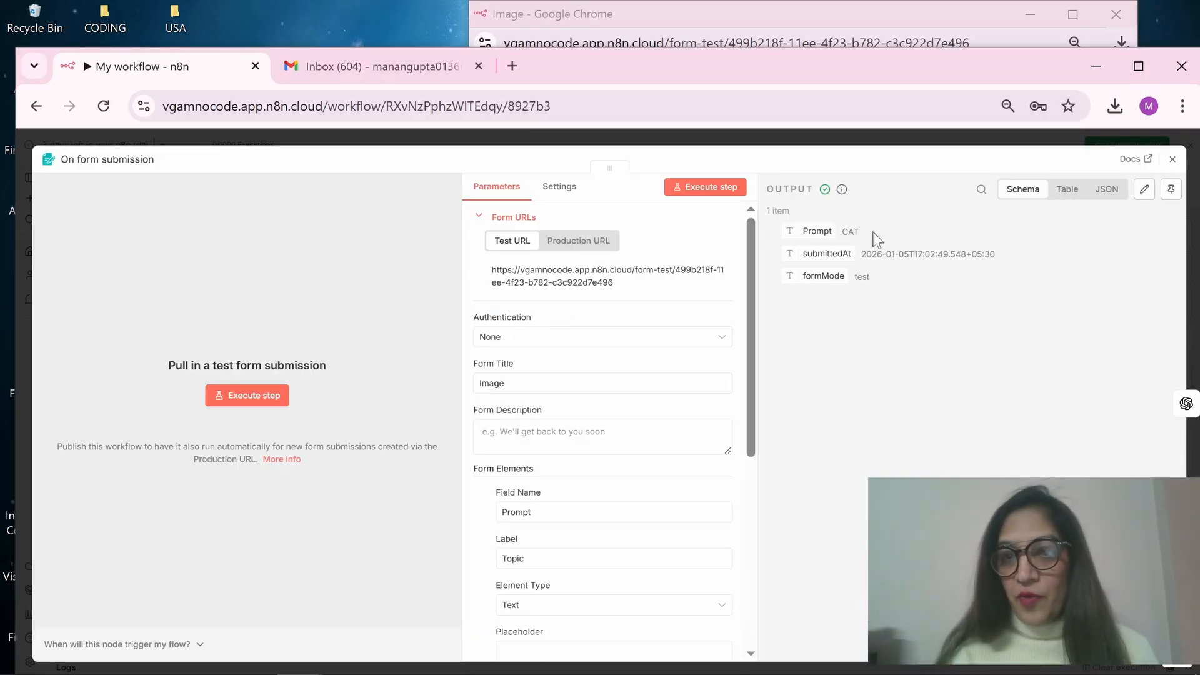
pyautogui.click(1170, 189)
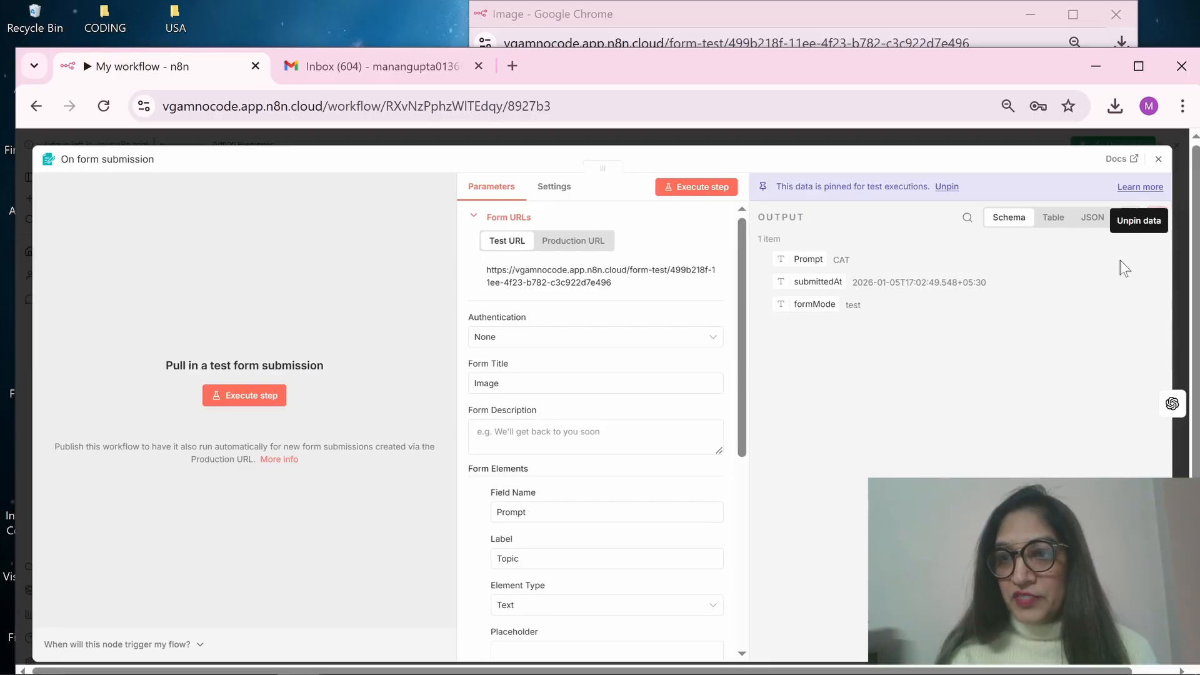
pyautogui.click(743, 140)
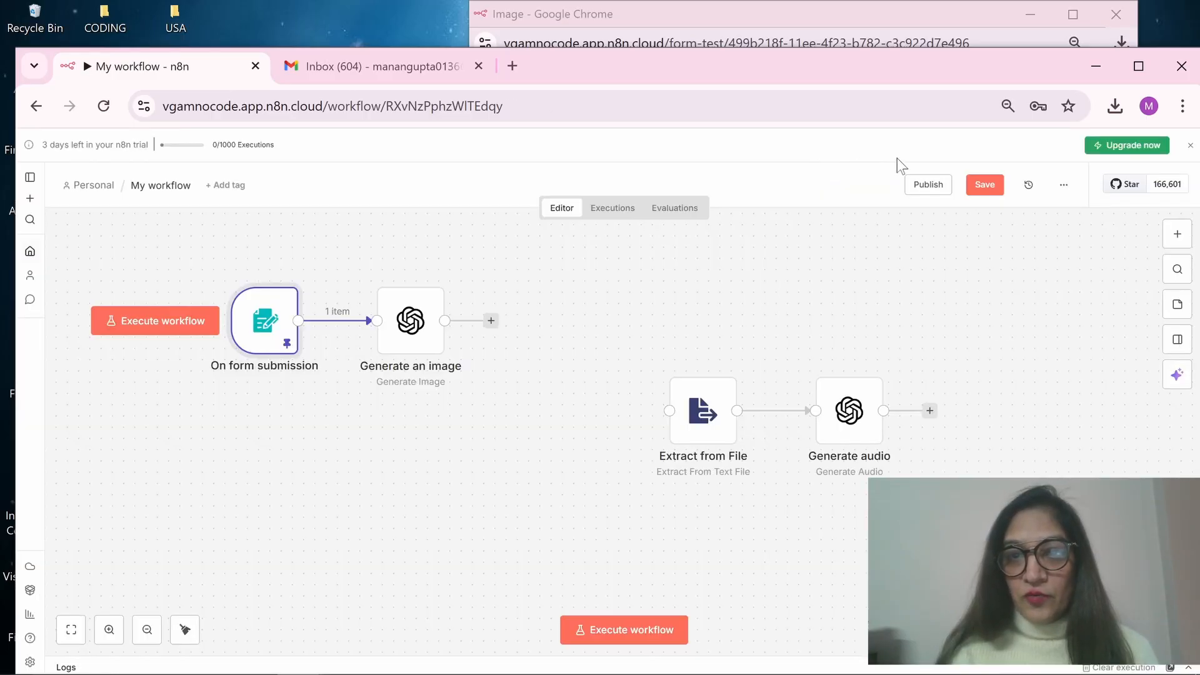
# - Try running the workflow, and map the form submission's Prompt value into the prompt of the Generate an image node
pyautogui.click(636, 635)
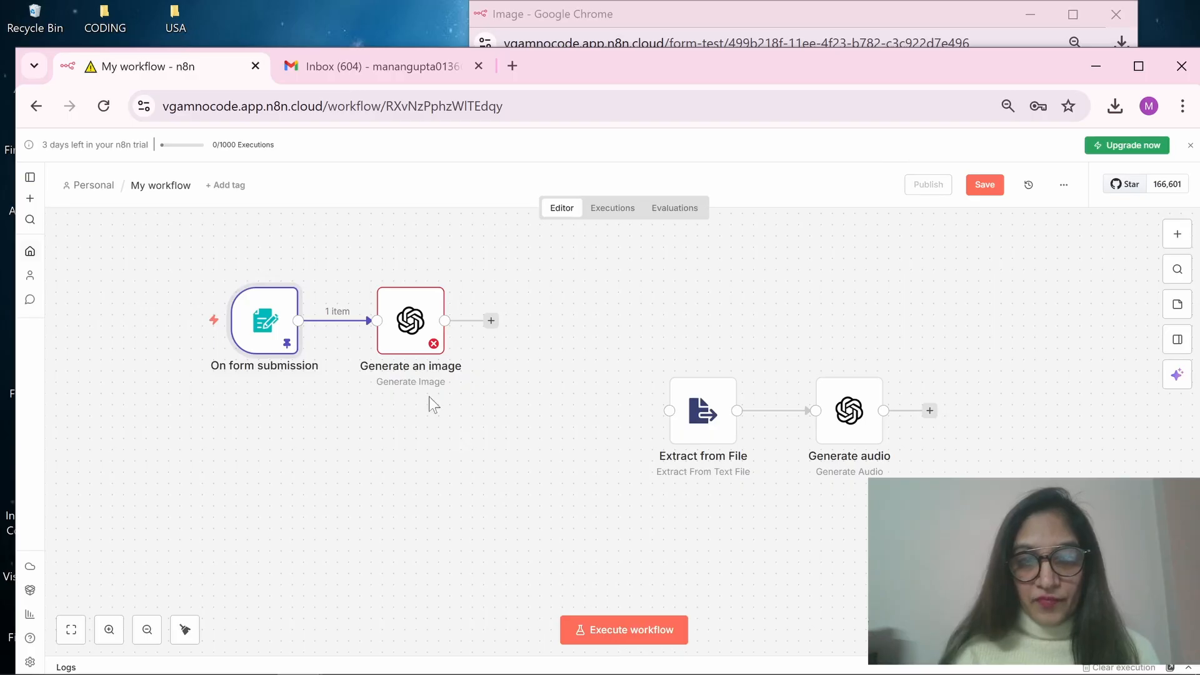
pyautogui.click(406, 316)
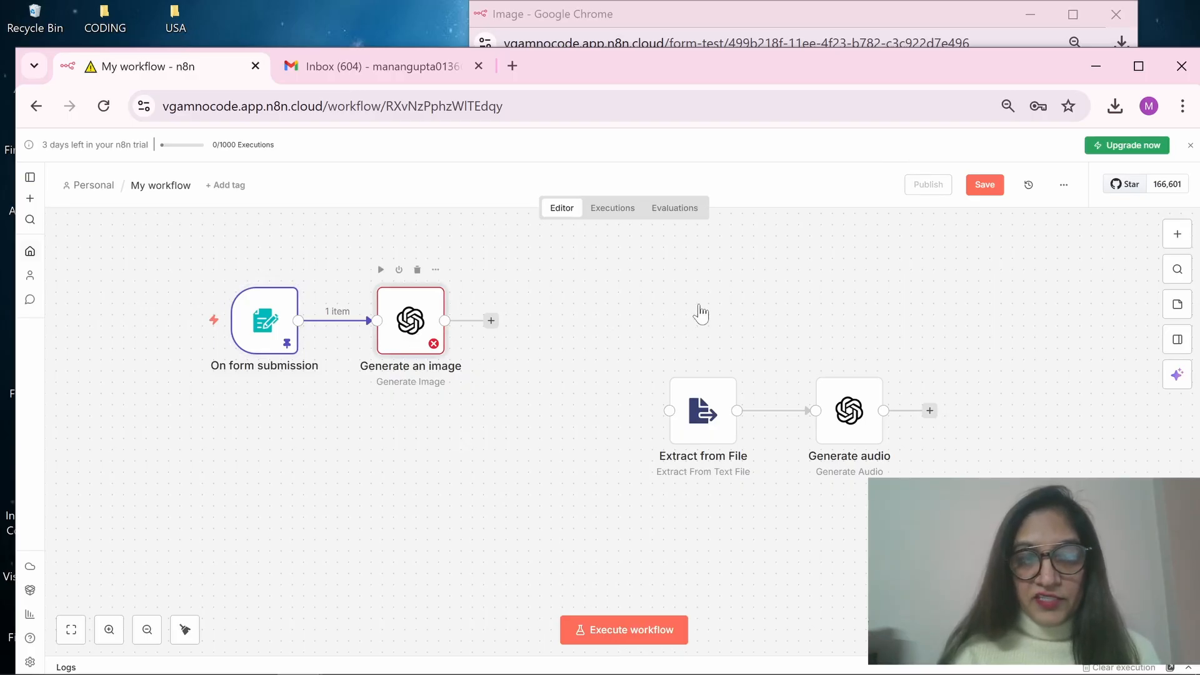
pyautogui.press('Return')
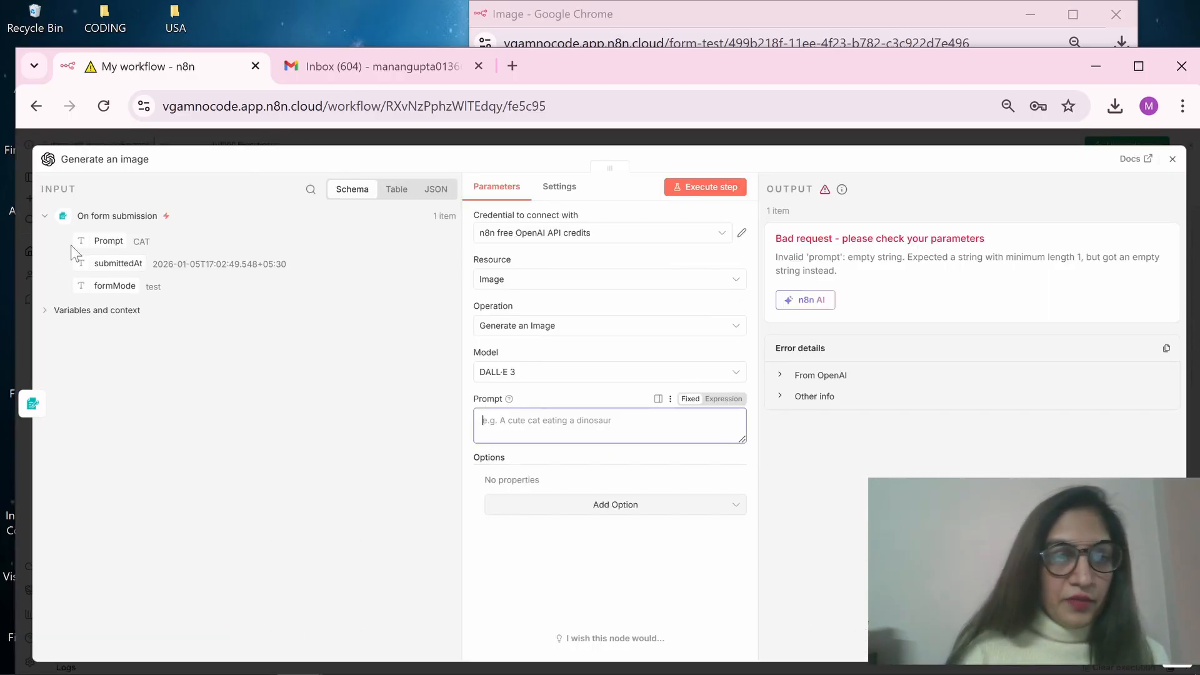
pyautogui.moveTo(91, 241); pyautogui.dragTo(512, 430)
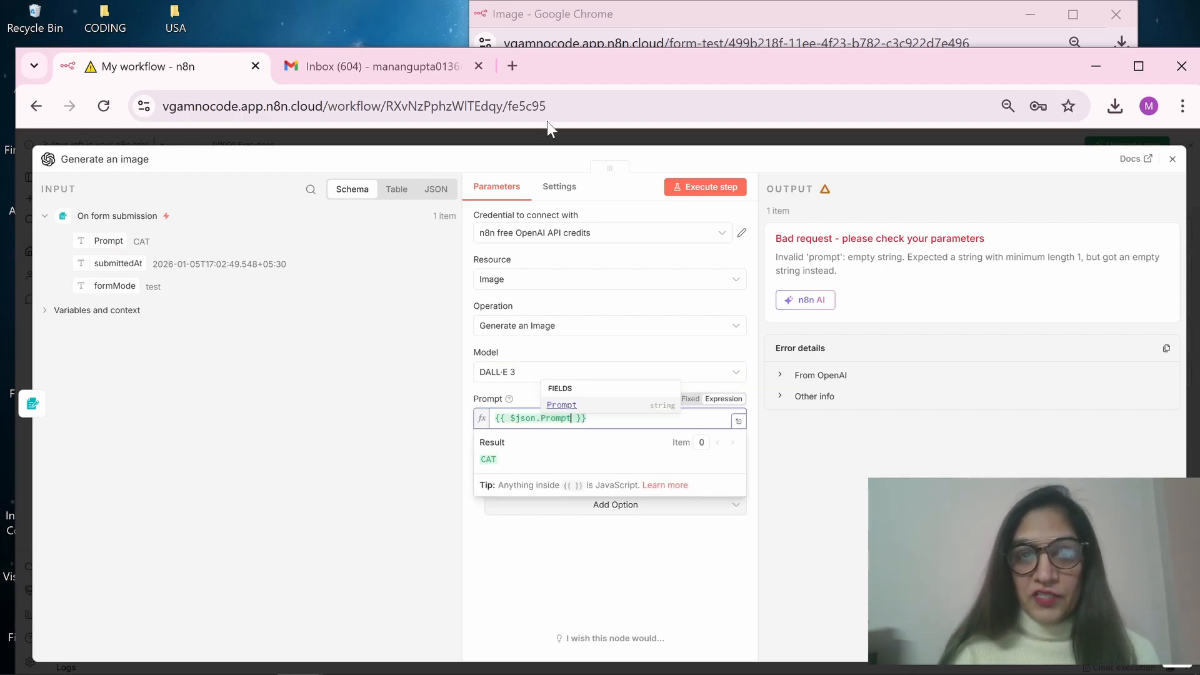
pyautogui.press('Escape')
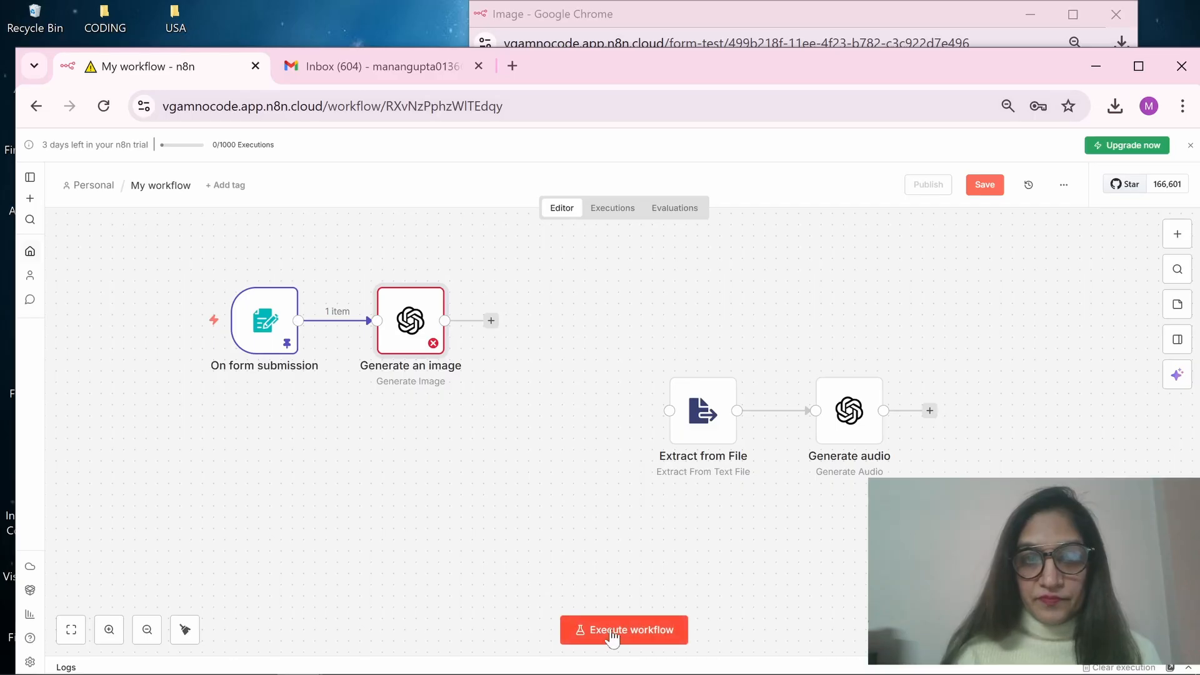
# - Execute the workflow and view the picture produced by the Generate an image node
pyautogui.click(612, 635)
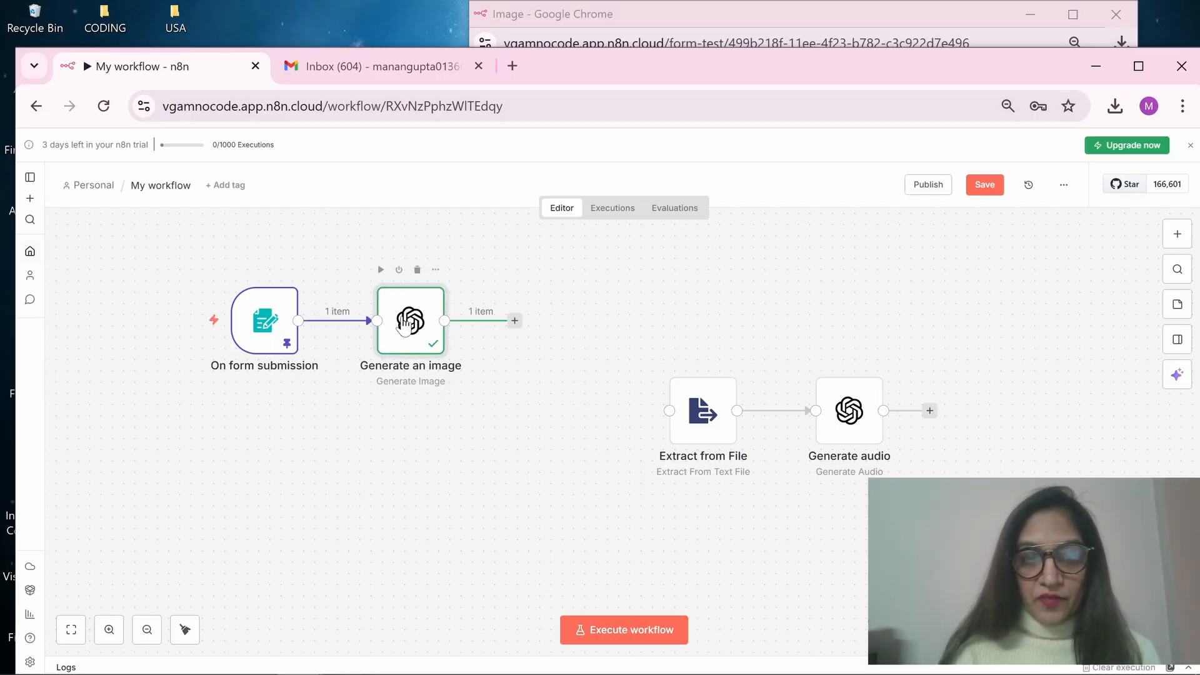
pyautogui.press('Return')
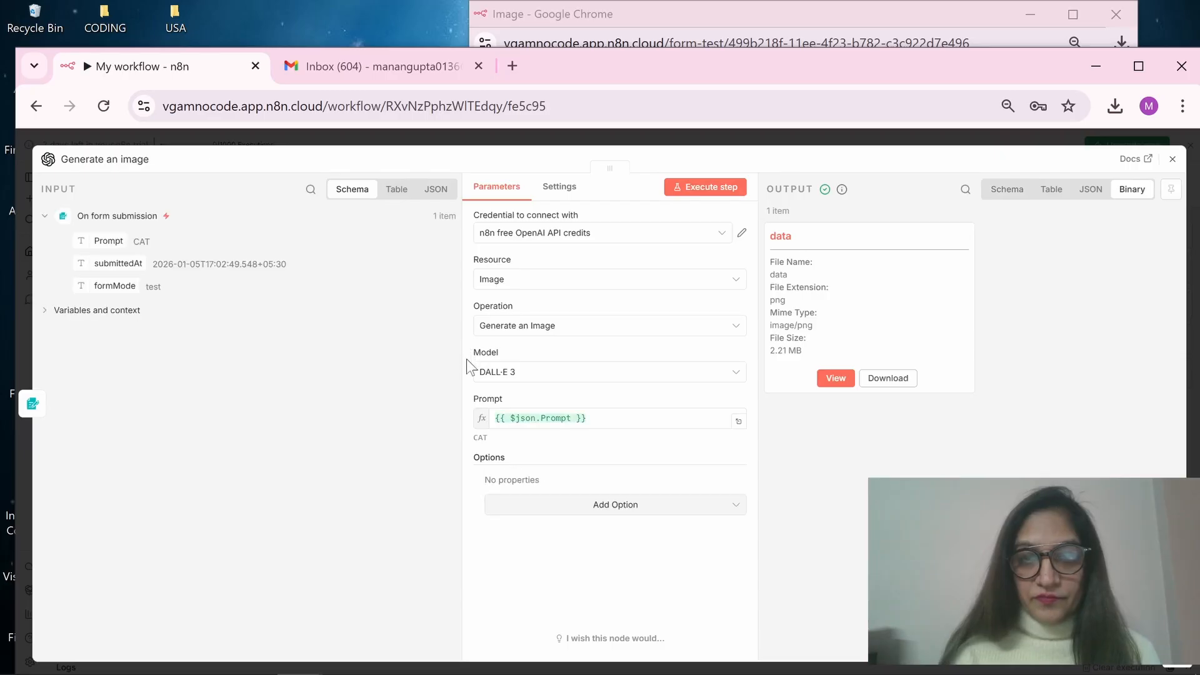
pyautogui.click(833, 379)
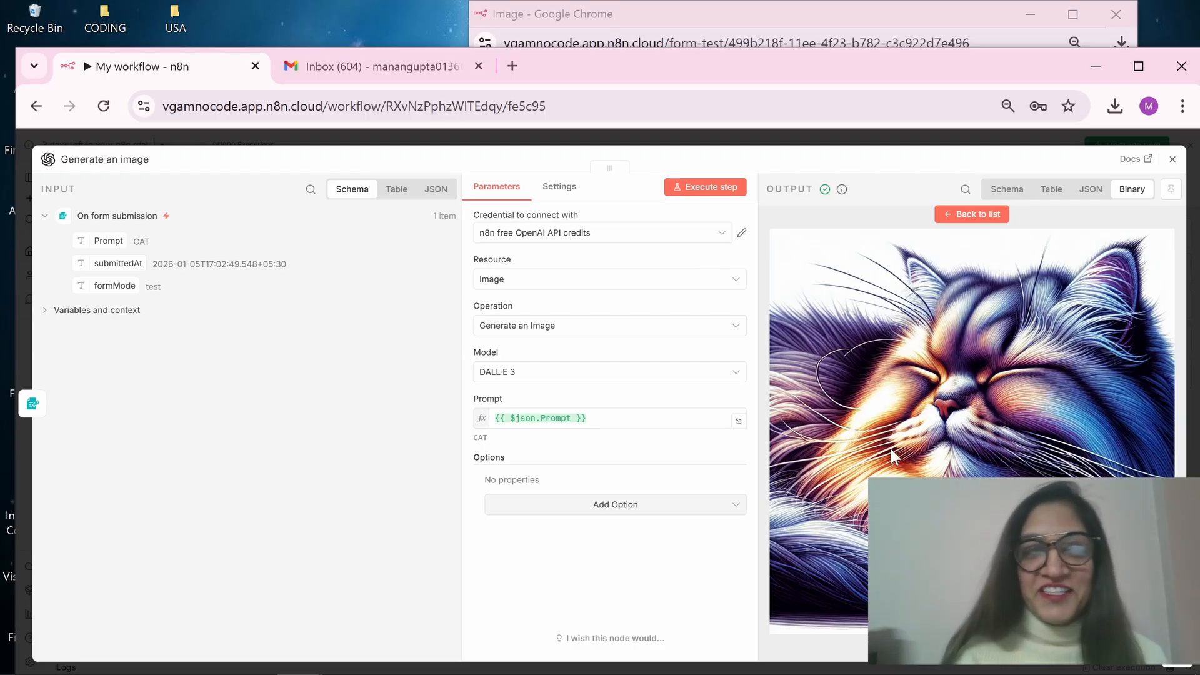
pyautogui.click(676, 143)
# - Browse the available OpenAI actions for adding another node to the workflow
pyautogui.click(1178, 235)
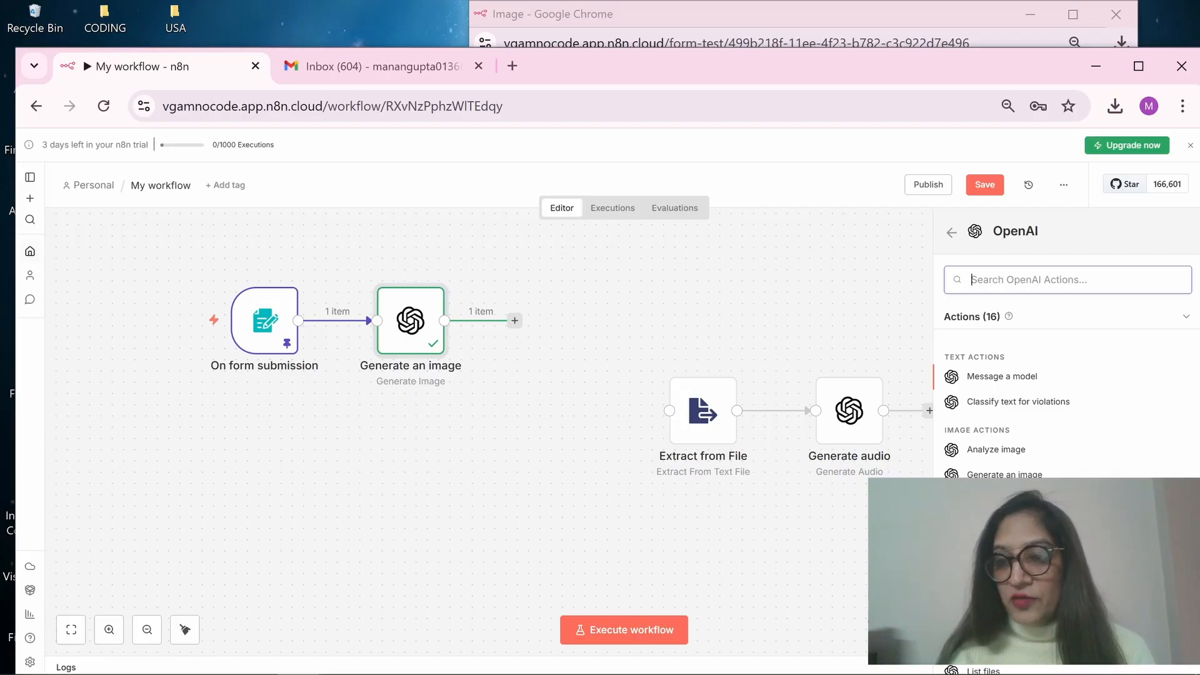
pyautogui.scroll(-3, 1010, 673)
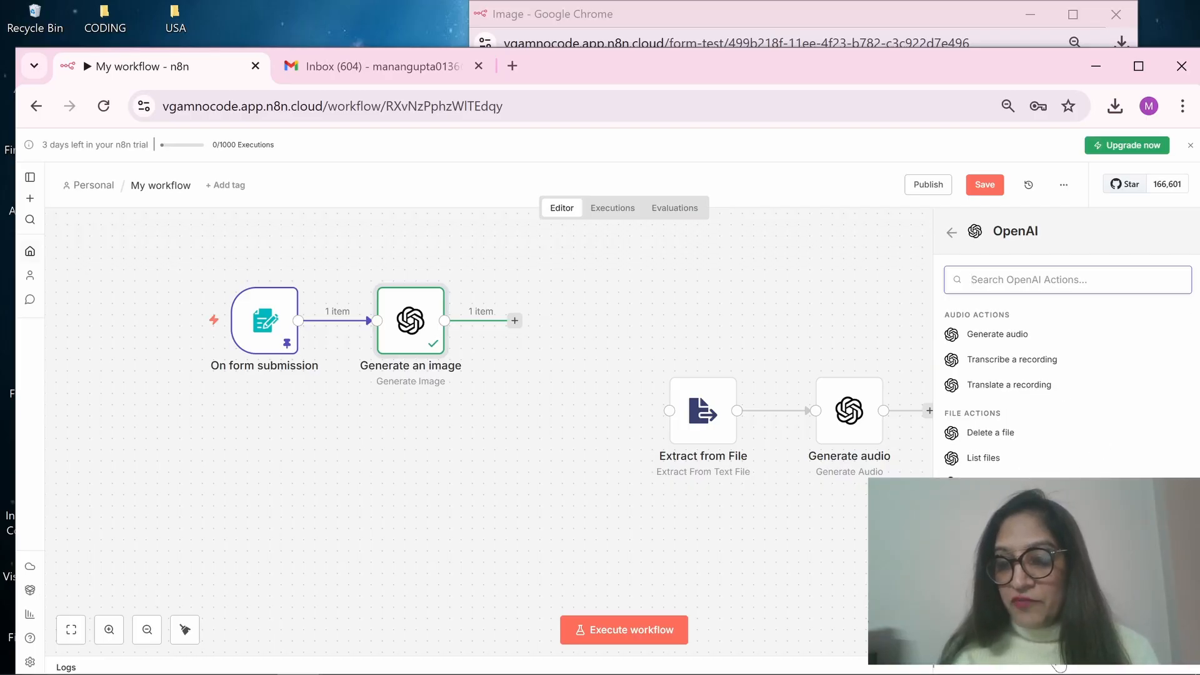